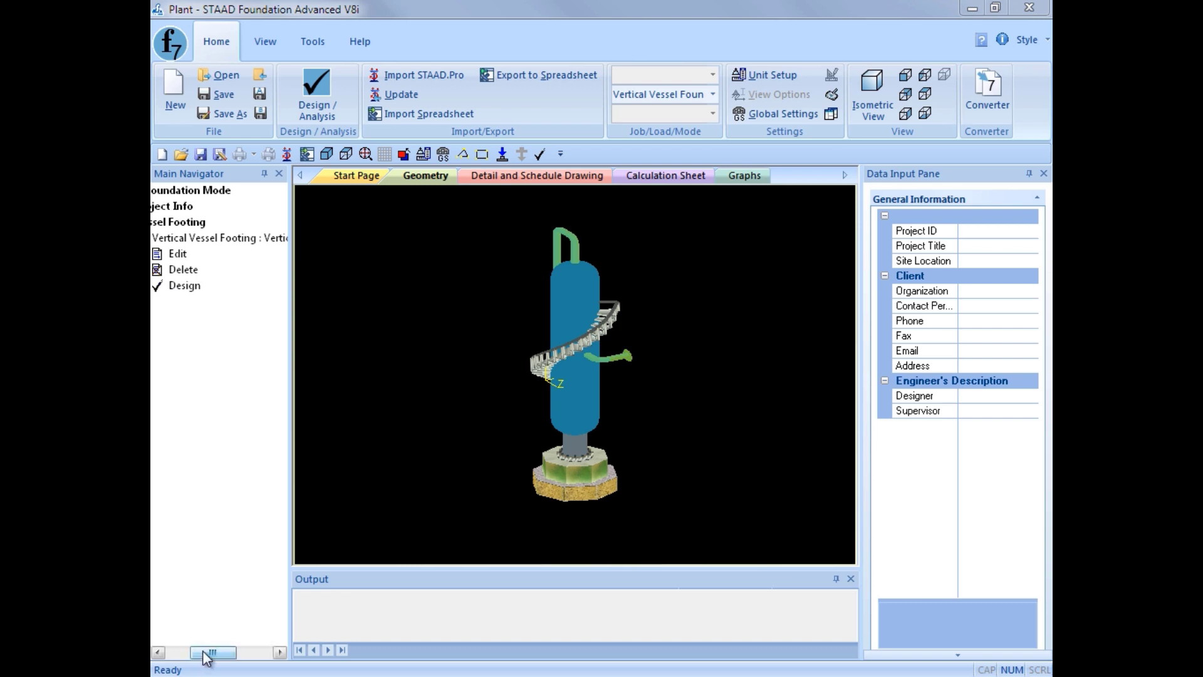
Scroll the Main Navigator left to bring the Vertical Vessel footing's Design item into view
drag(202, 652, 154, 655)
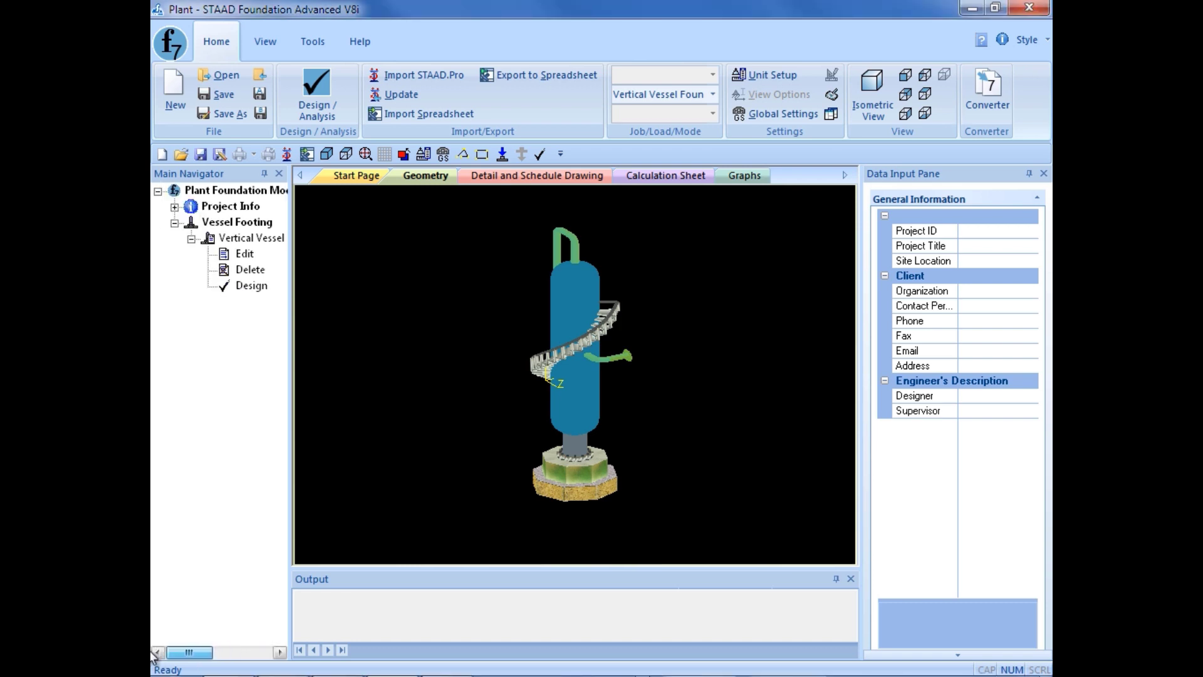
Run the analysis and design of the vertical vessel footing and confirm it with Yes
click(250, 287)
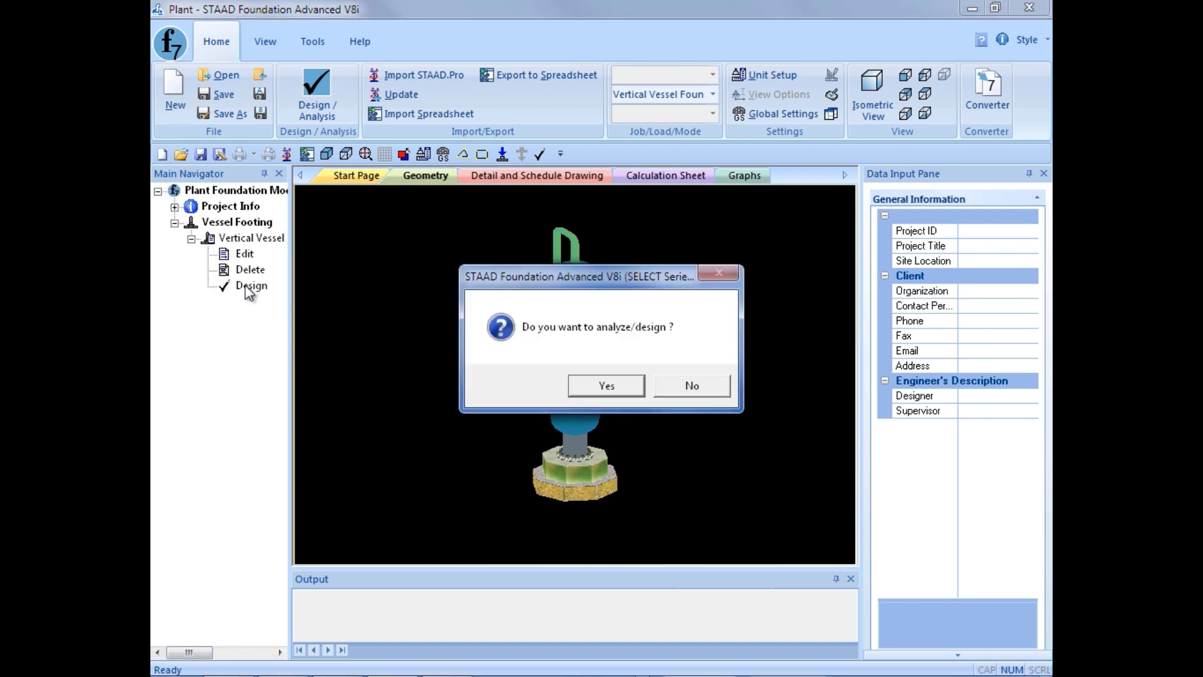
click(585, 383)
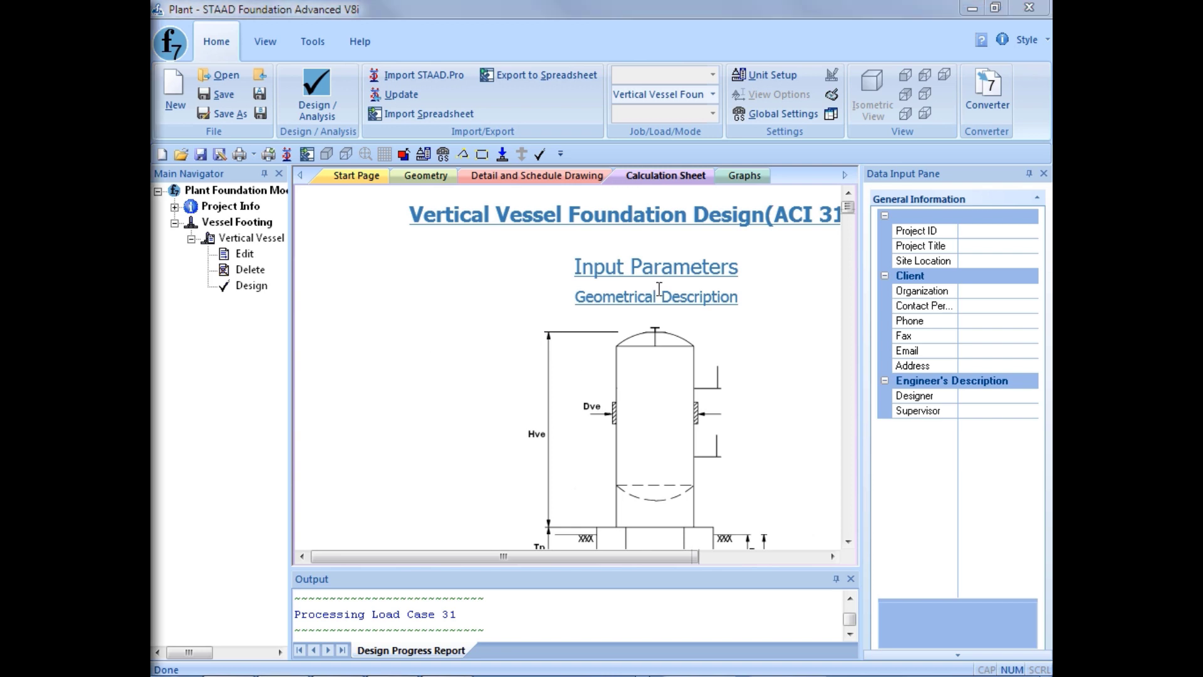
Page through the calculation sheet's input parameters and primary loads down to the 90 mph wind load
click(676, 178)
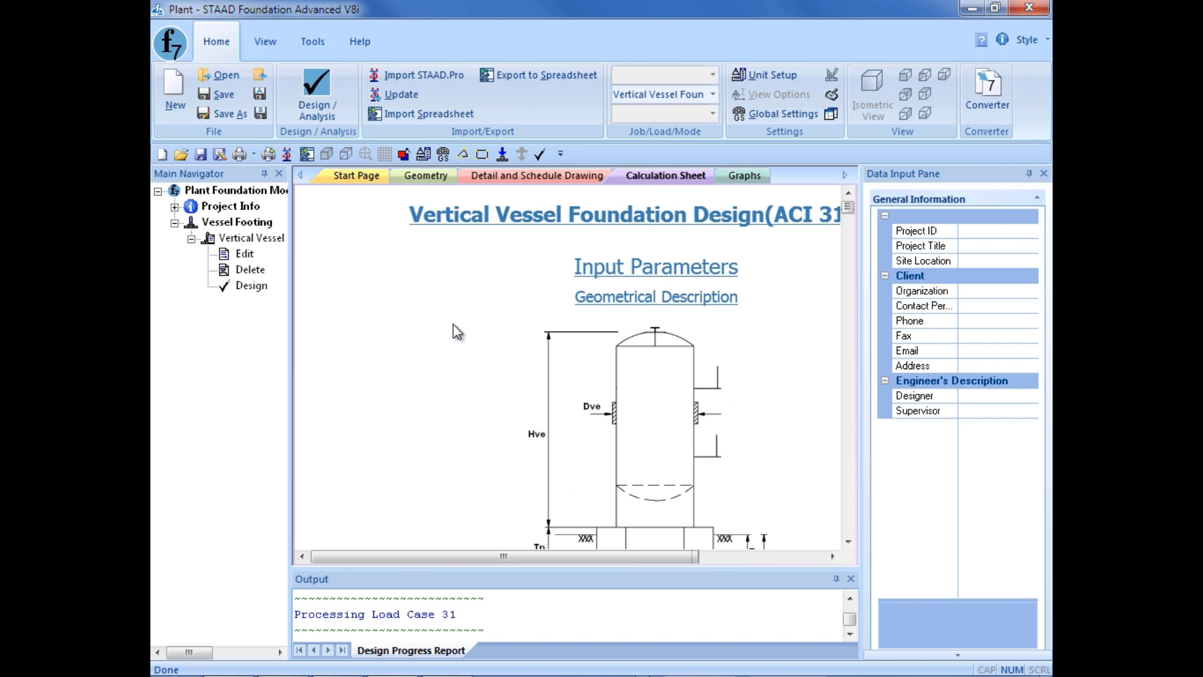
scroll(463, 282, down, 5)
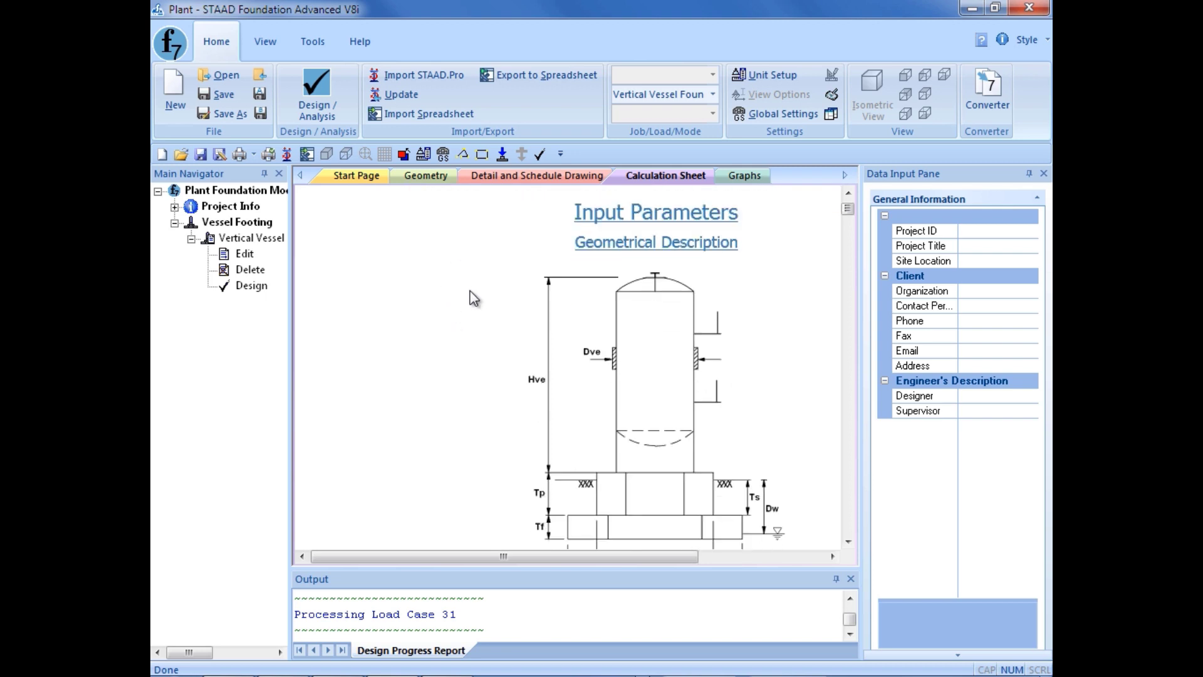
scroll(469, 291, down, 10)
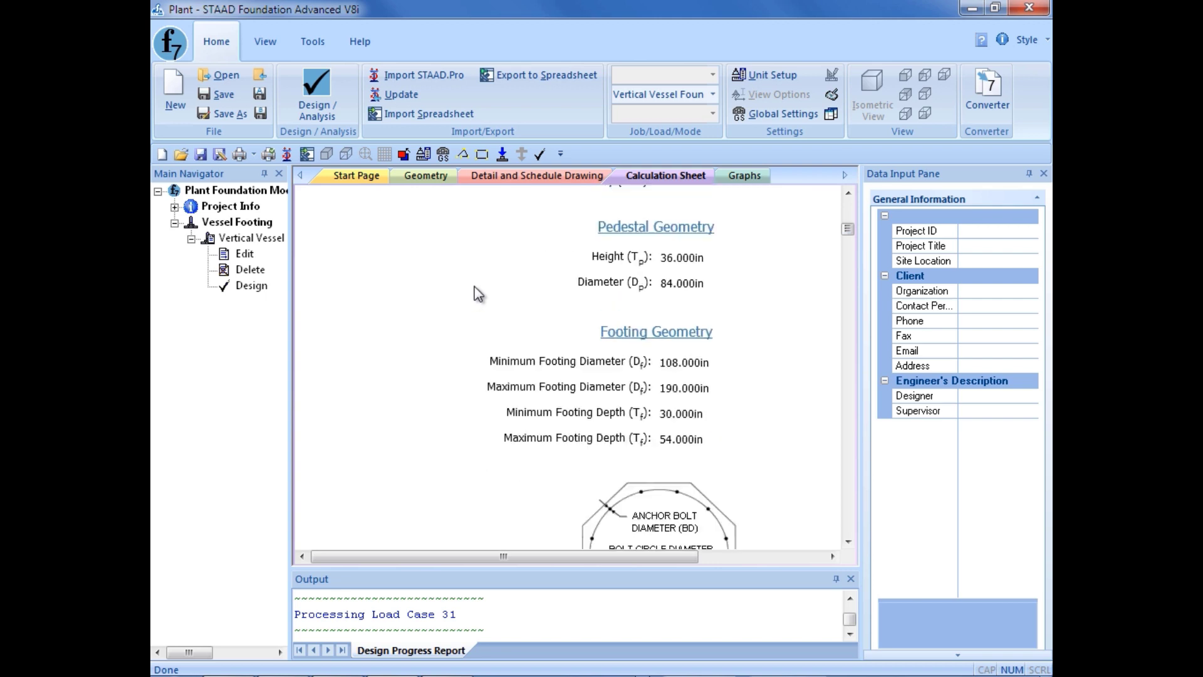
scroll(483, 295, down, 10)
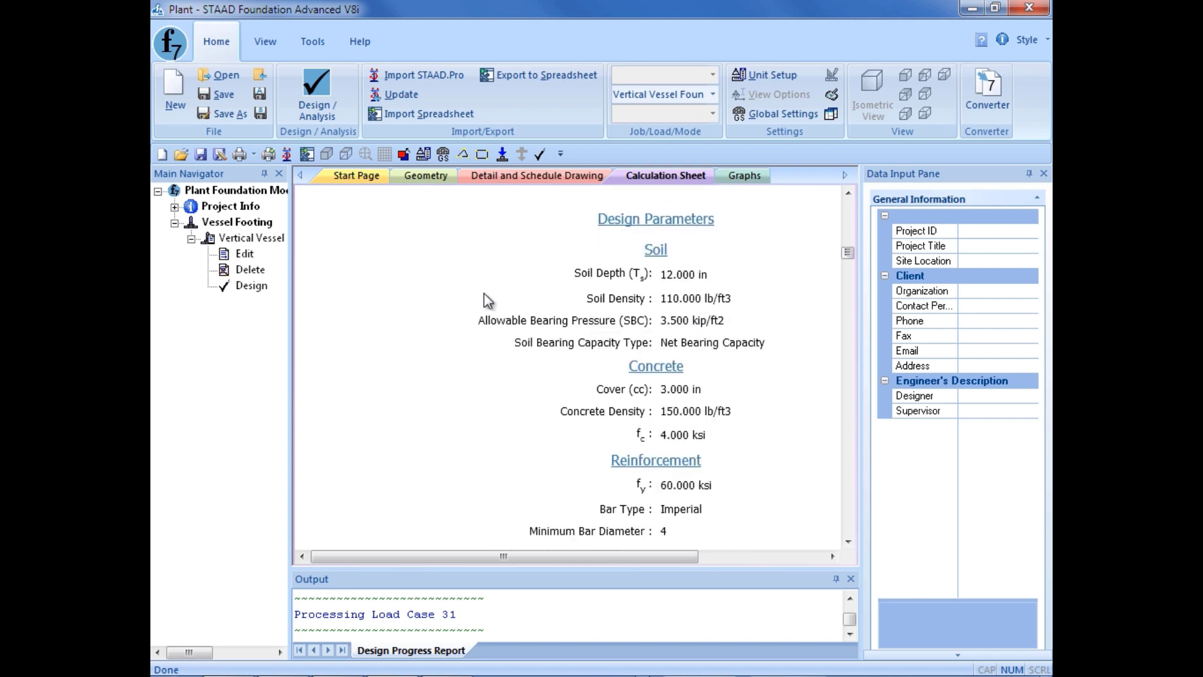
scroll(489, 300, down, 5)
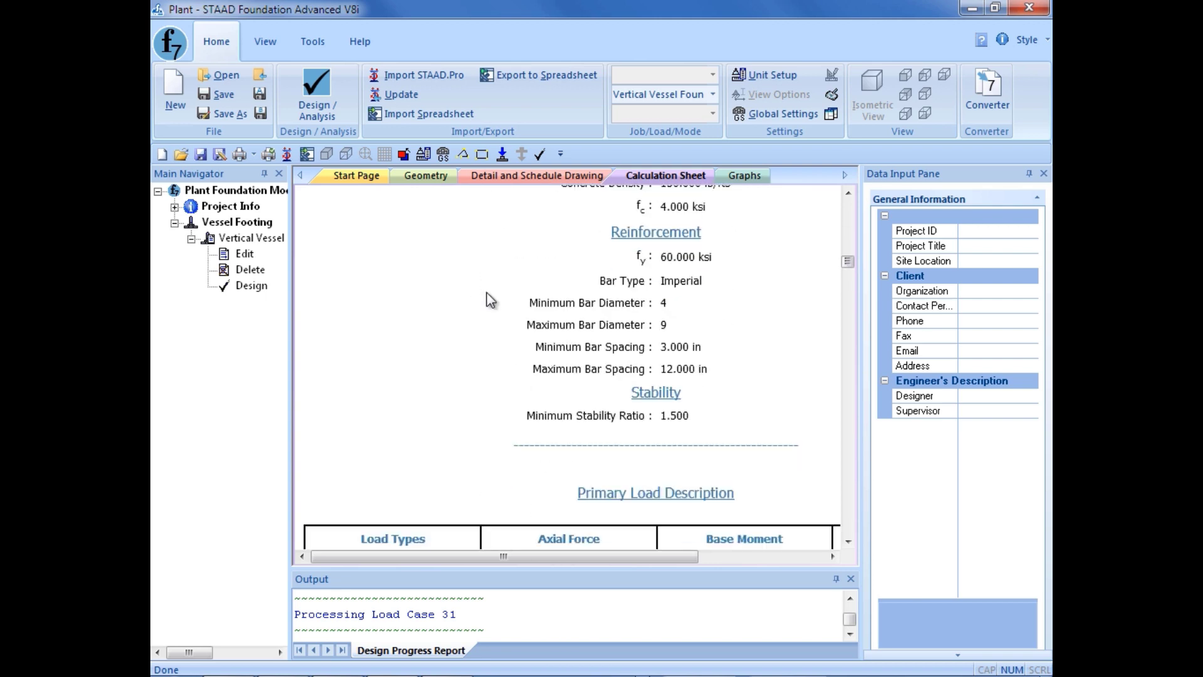
scroll(492, 298, down, 10)
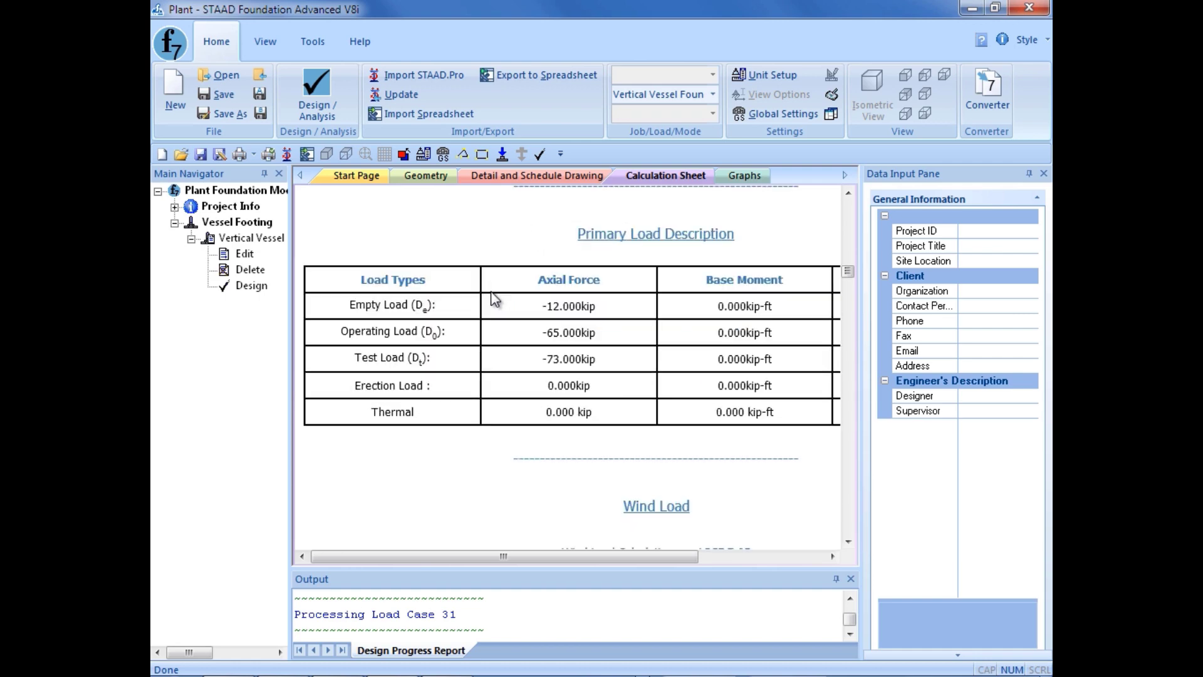
scroll(490, 295, down, 3)
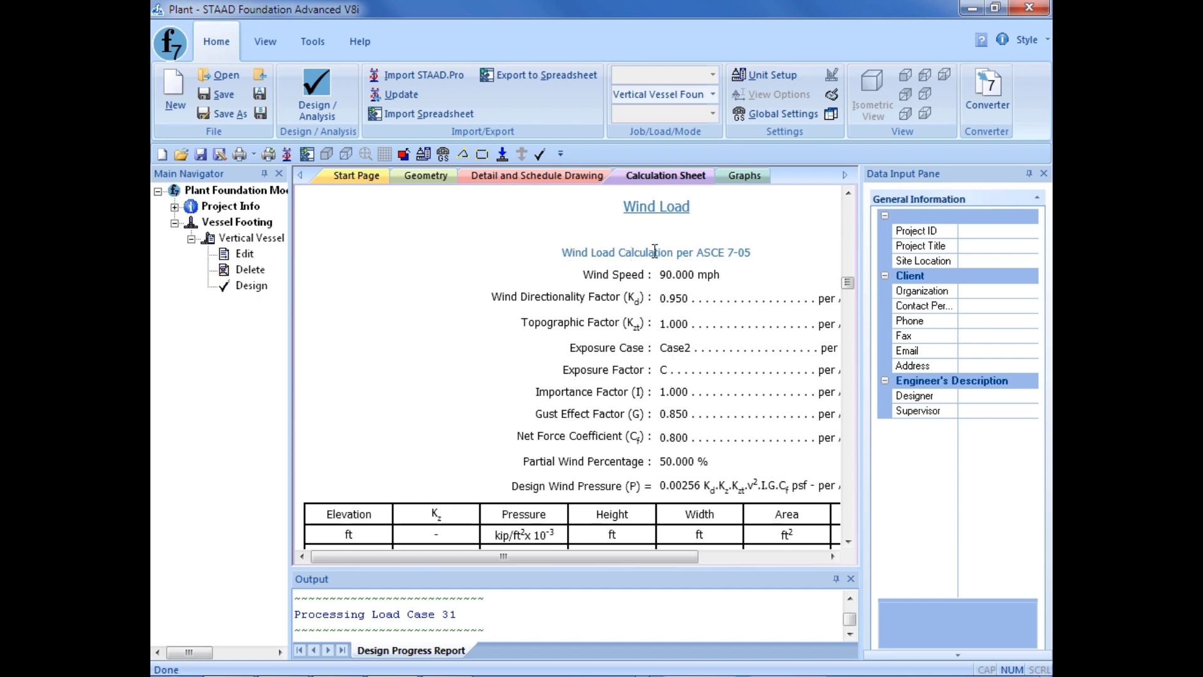
Pan across the Wind Load table to read total shear 1.934 kip and moment 31.871 kip-ft
scroll(430, 331, down, 5)
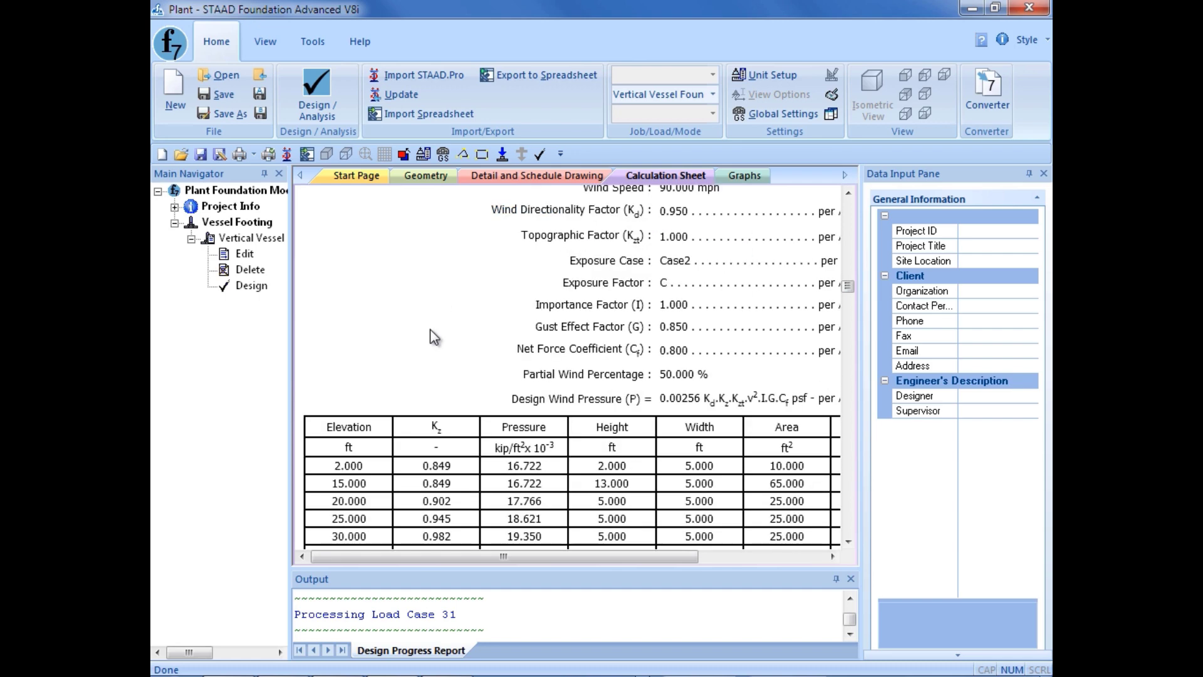
drag(592, 557, 715, 531)
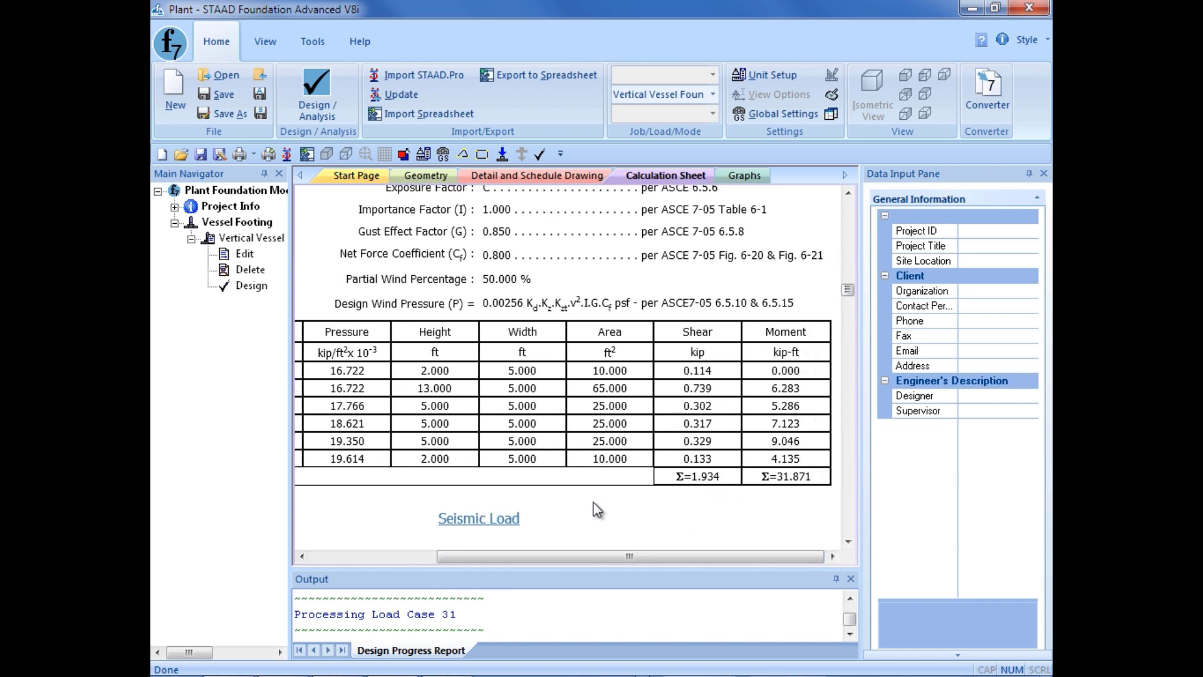
drag(584, 555, 469, 569)
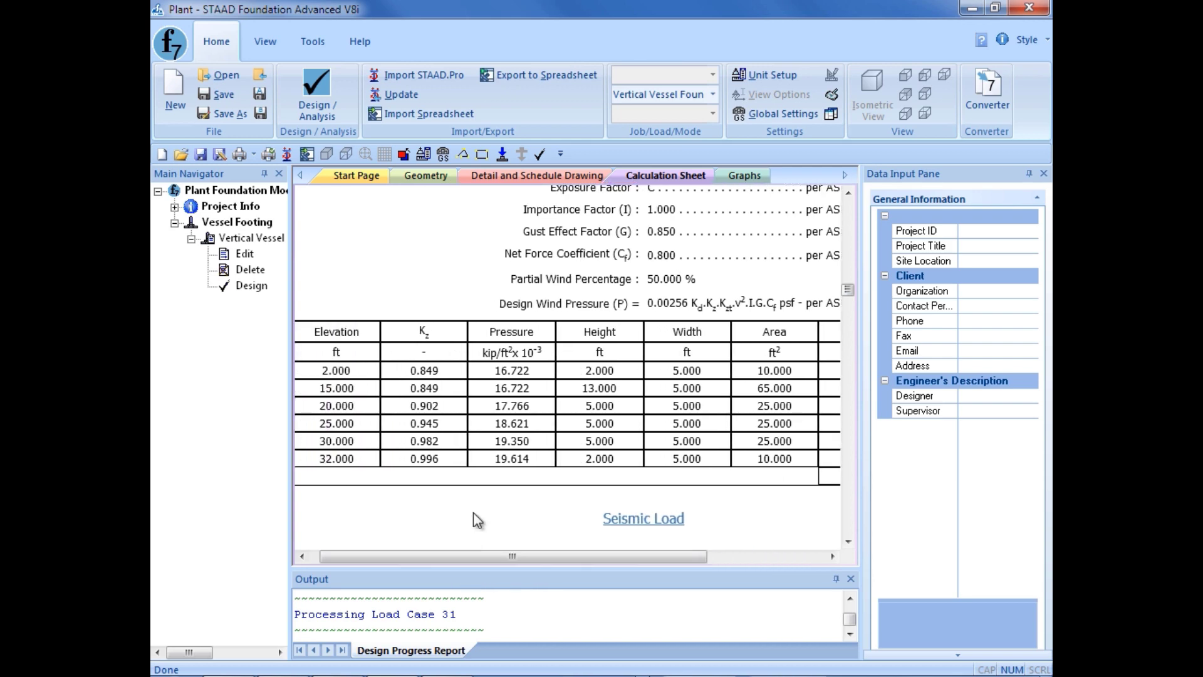
scroll(482, 504, down, 3)
Narrow the Data Input Pane and read the seismic results: Cs 0.129, moments 278.208 and 1506.960
scroll(490, 501, down, 2)
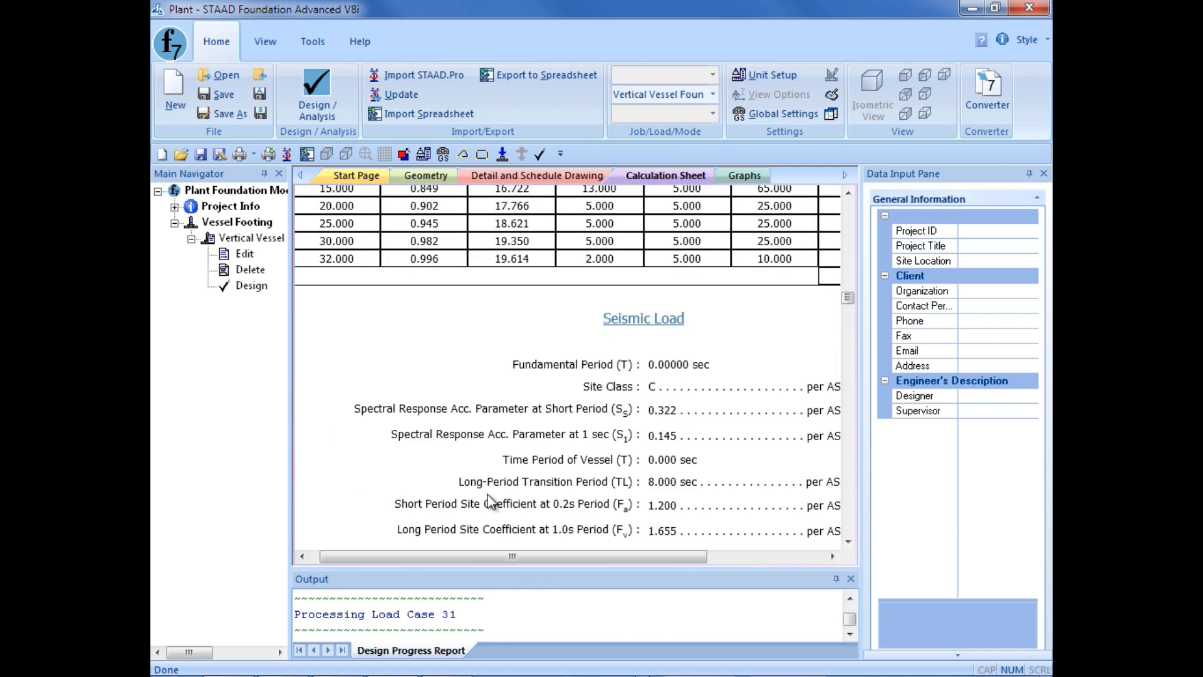
drag(862, 433, 930, 422)
scroll(784, 444, down, 3)
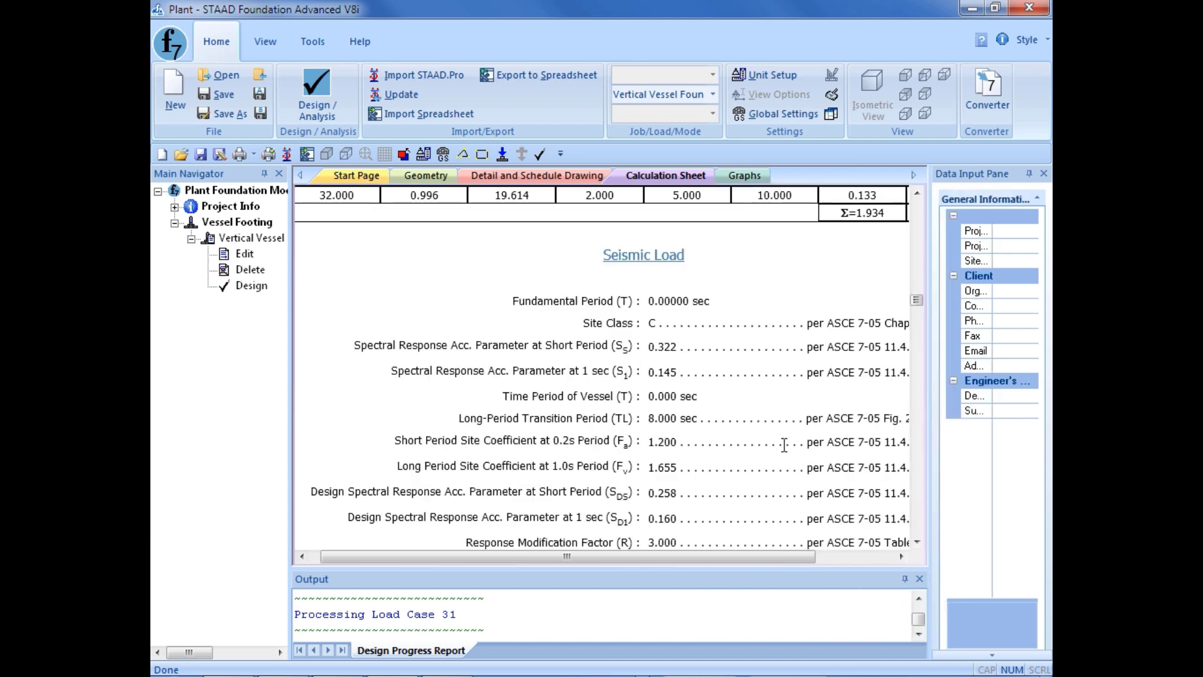
scroll(786, 441, down, 6)
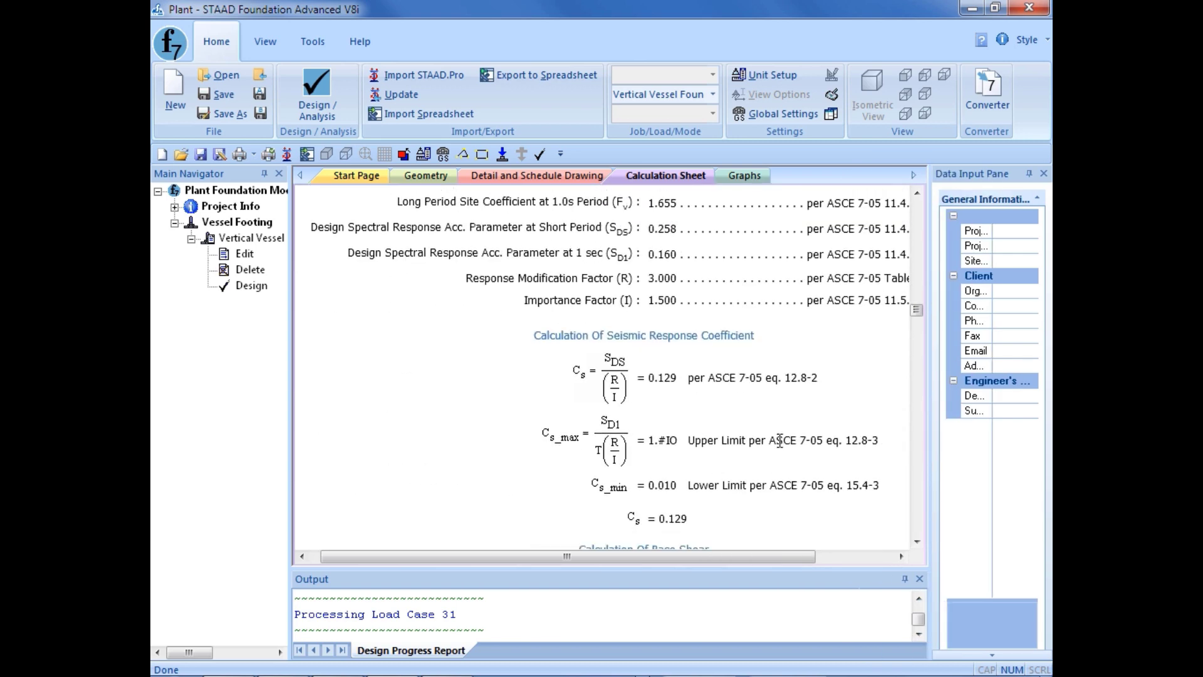
scroll(780, 442, down, 2)
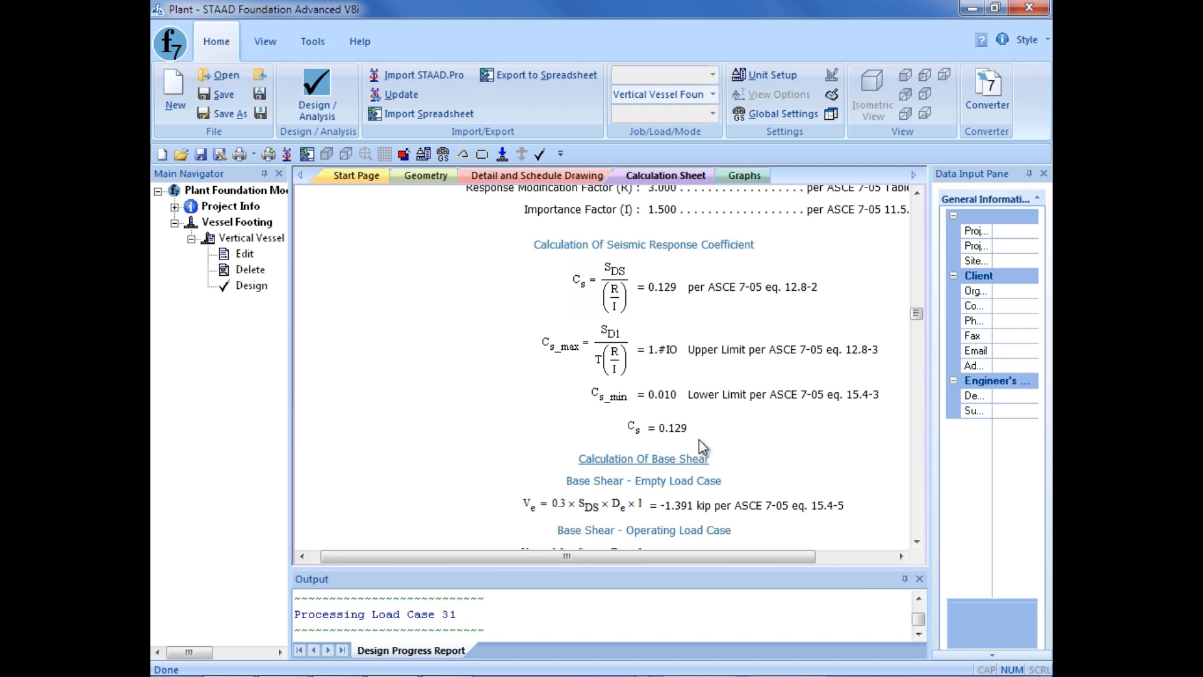
scroll(704, 446, down, 3)
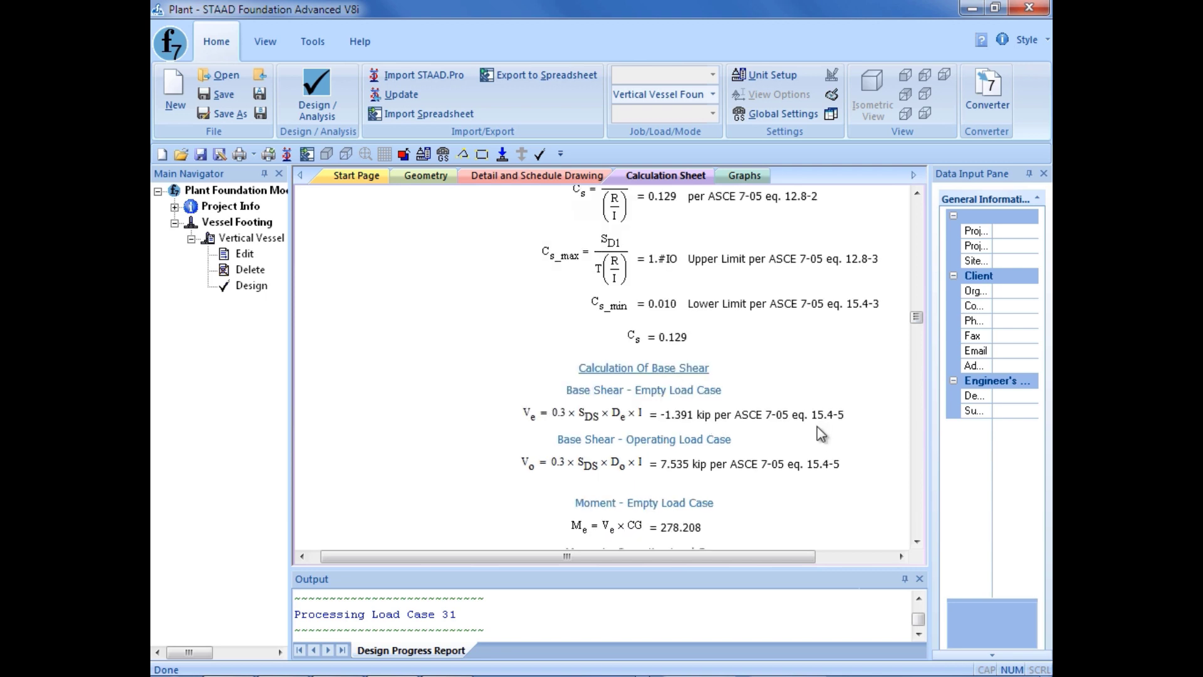
scroll(746, 464, down, 3)
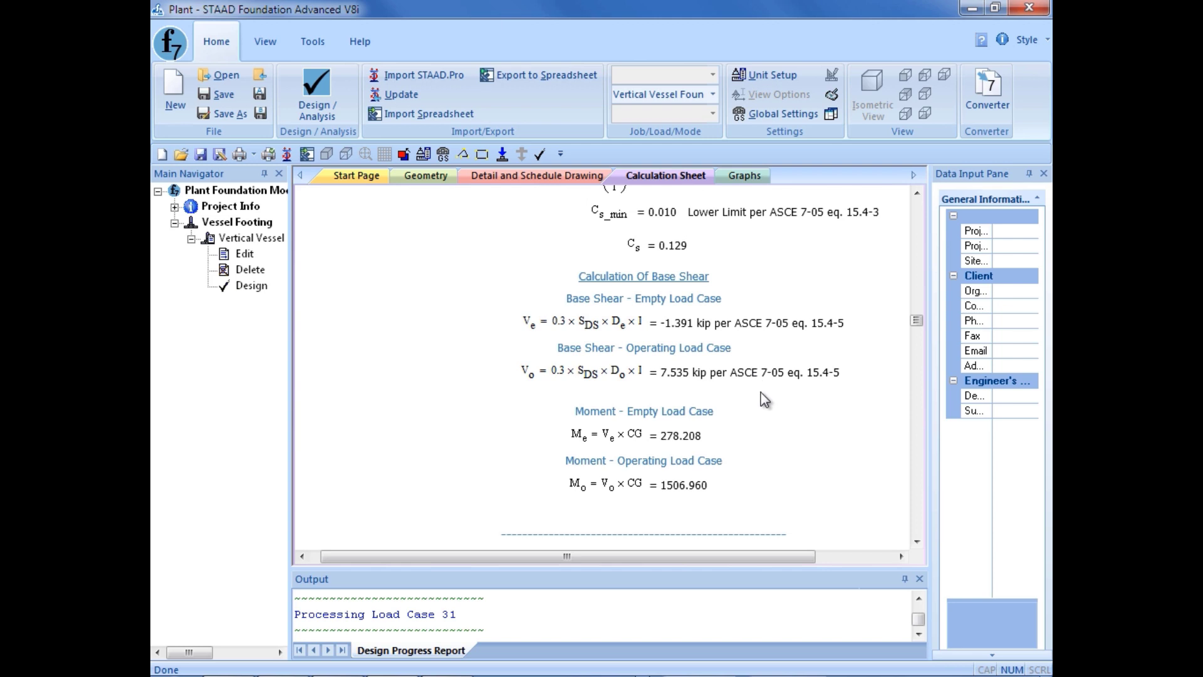
Move past the load factor and applied load tables to Pedestal Design, flagged non-compliant with PIP STE 03350
scroll(764, 400, down, 7)
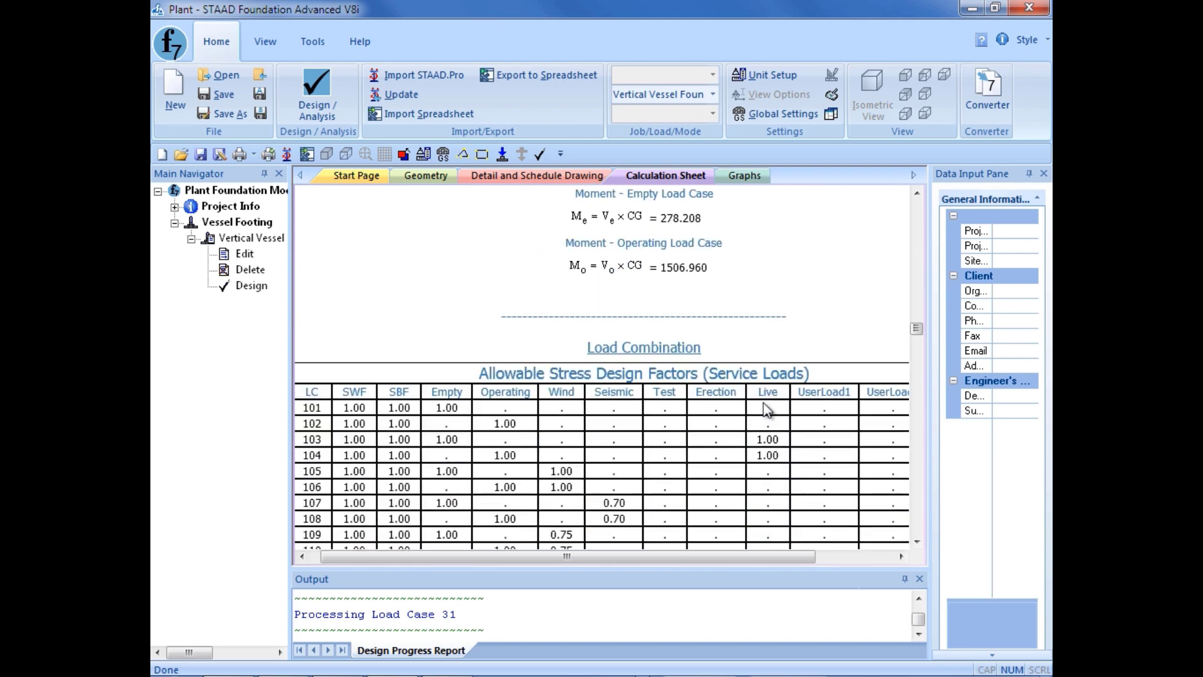
scroll(767, 410, down, 6)
scroll(768, 412, down, 4)
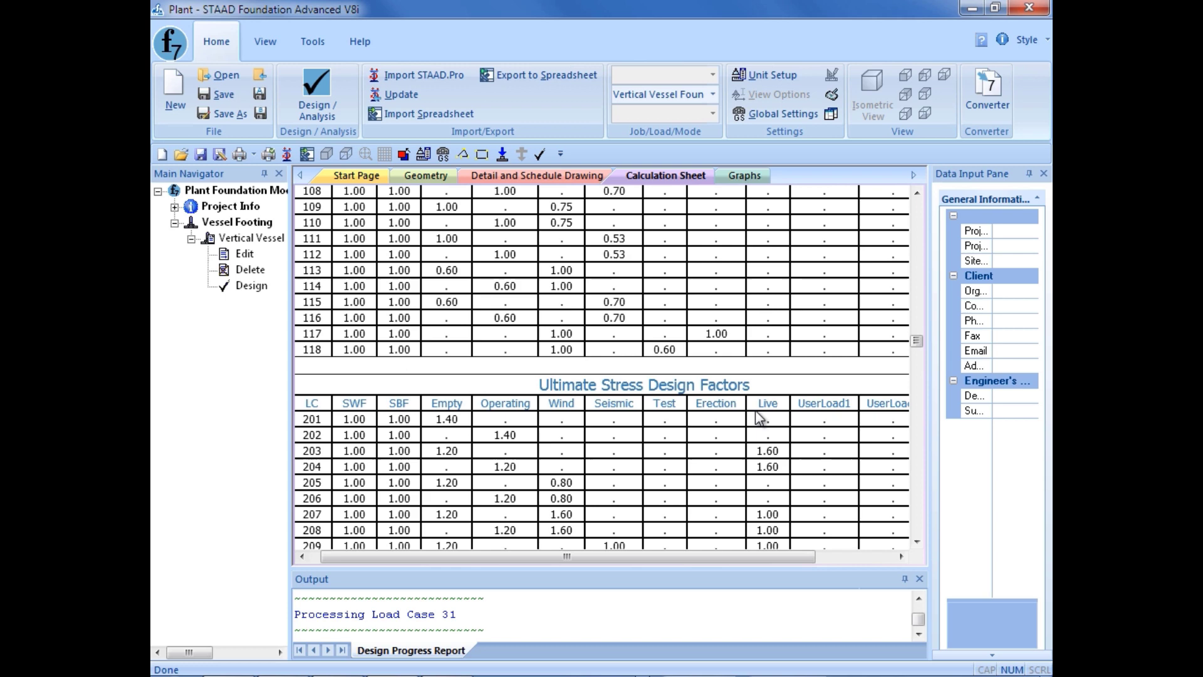
scroll(758, 417, down, 3)
scroll(752, 416, down, 3)
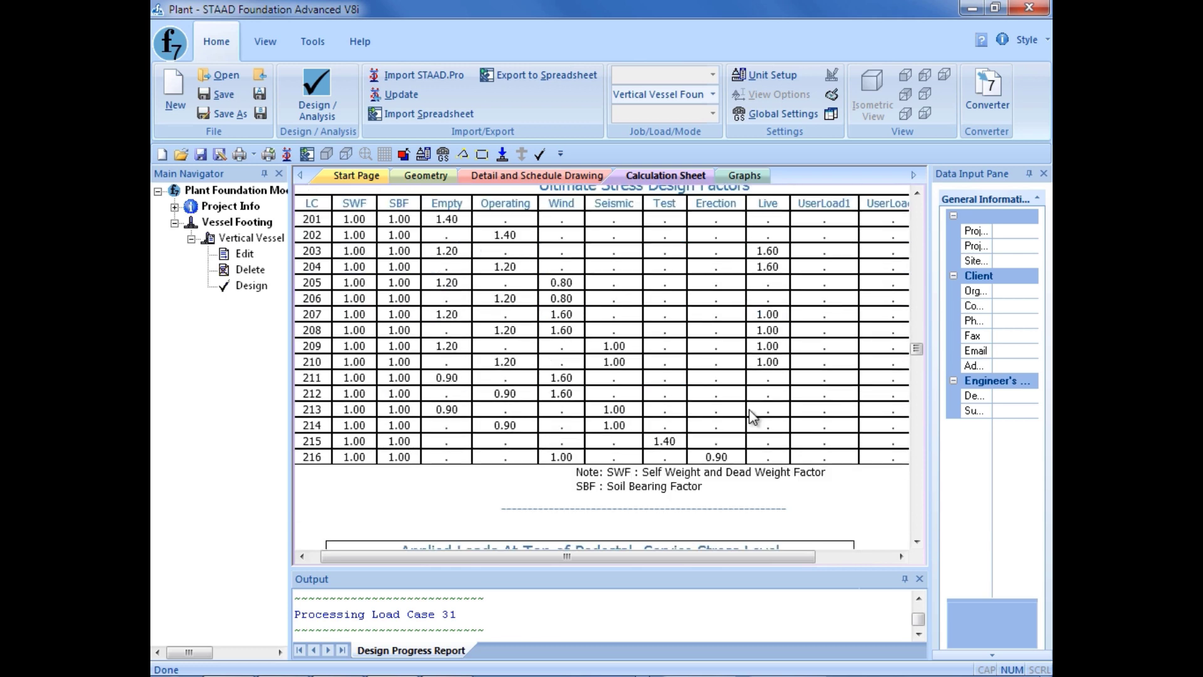
scroll(745, 413, down, 6)
scroll(739, 410, down, 5)
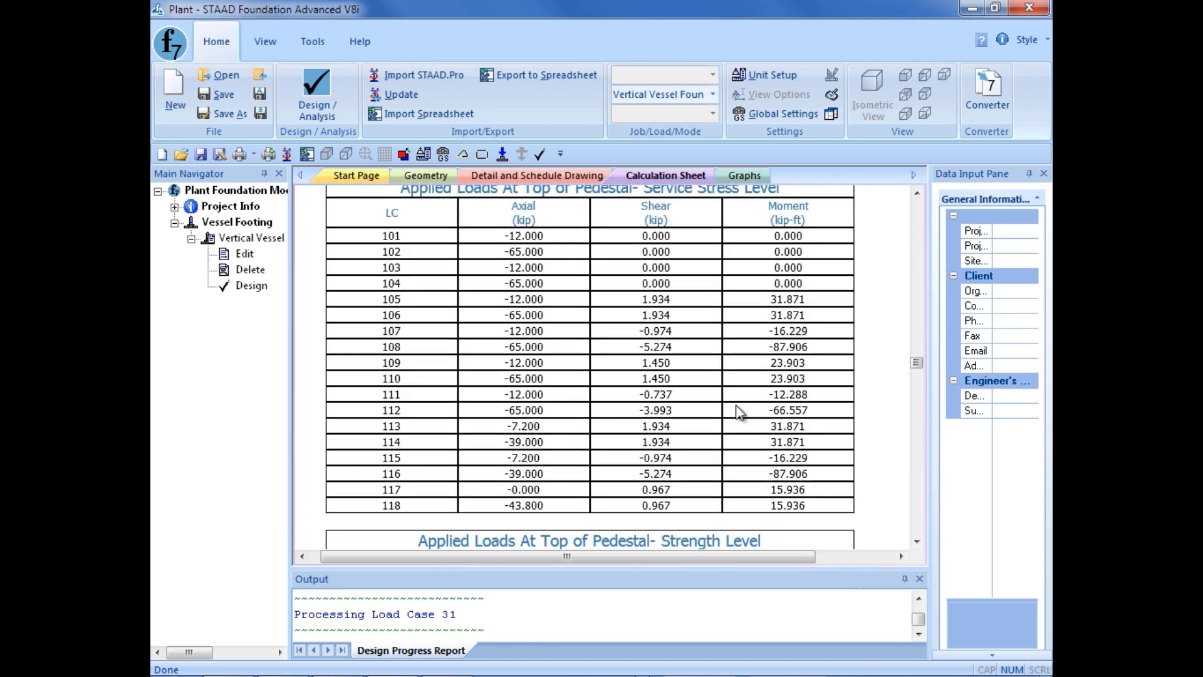
scroll(736, 407, down, 10)
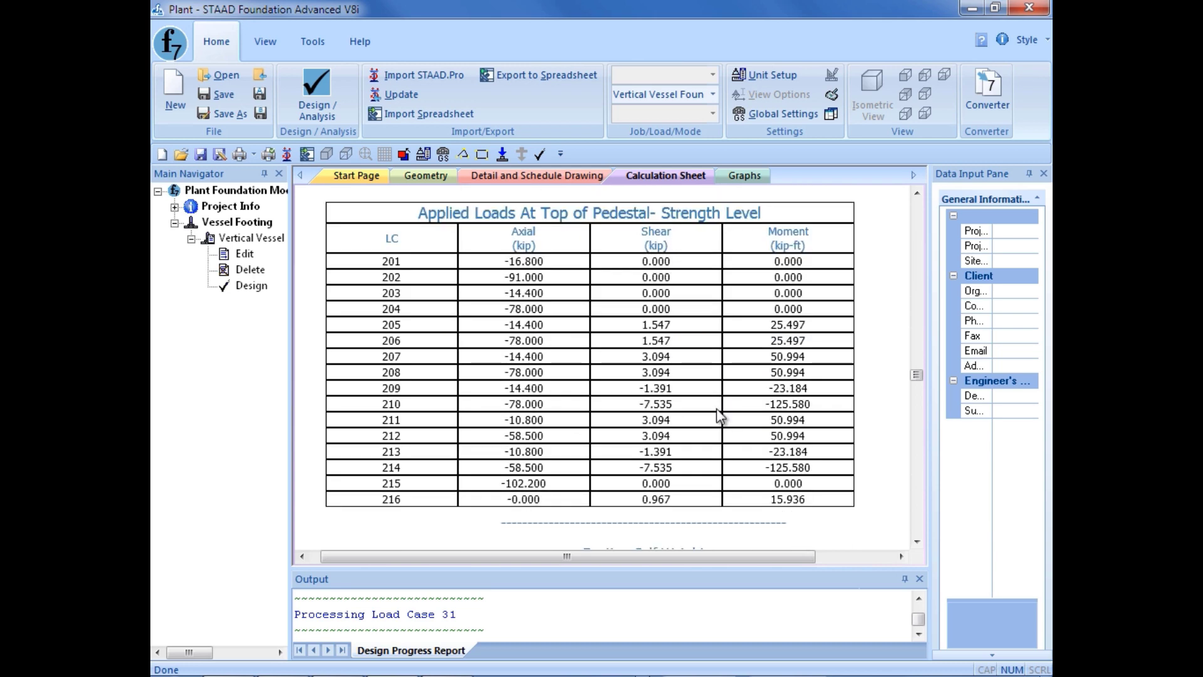
scroll(719, 415, down, 8)
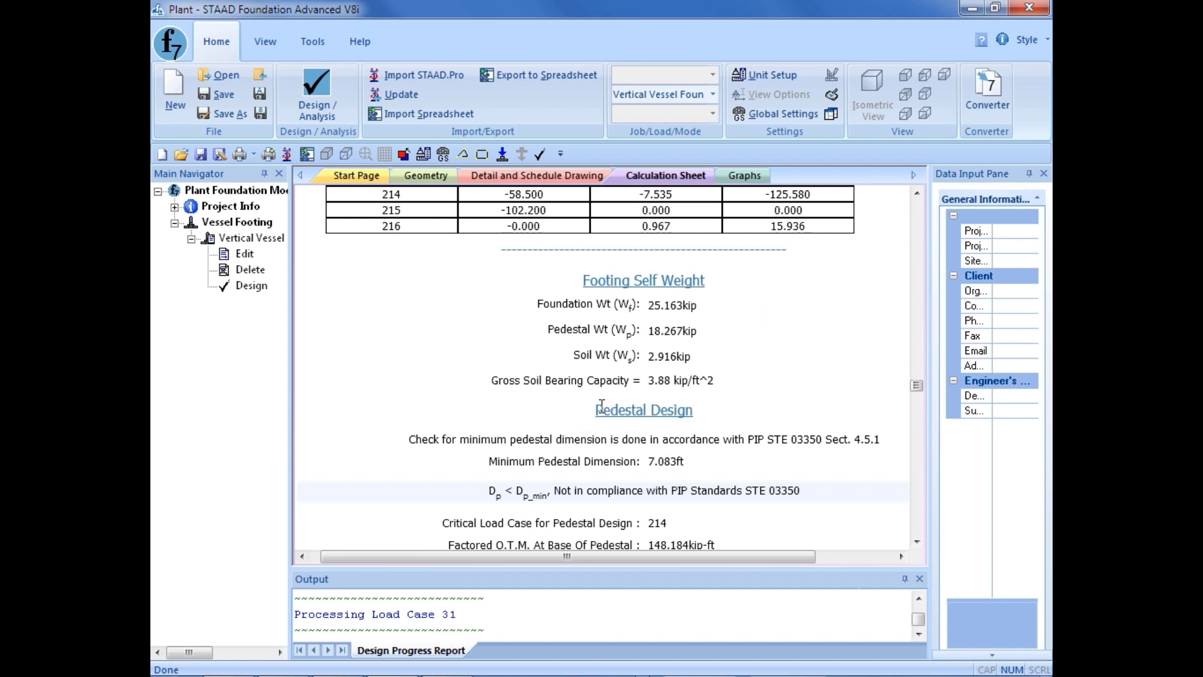
Read the pedestal design down to the dowel calculation: 16 dowels on a 6.500 ft circle
scroll(702, 412, down, 3)
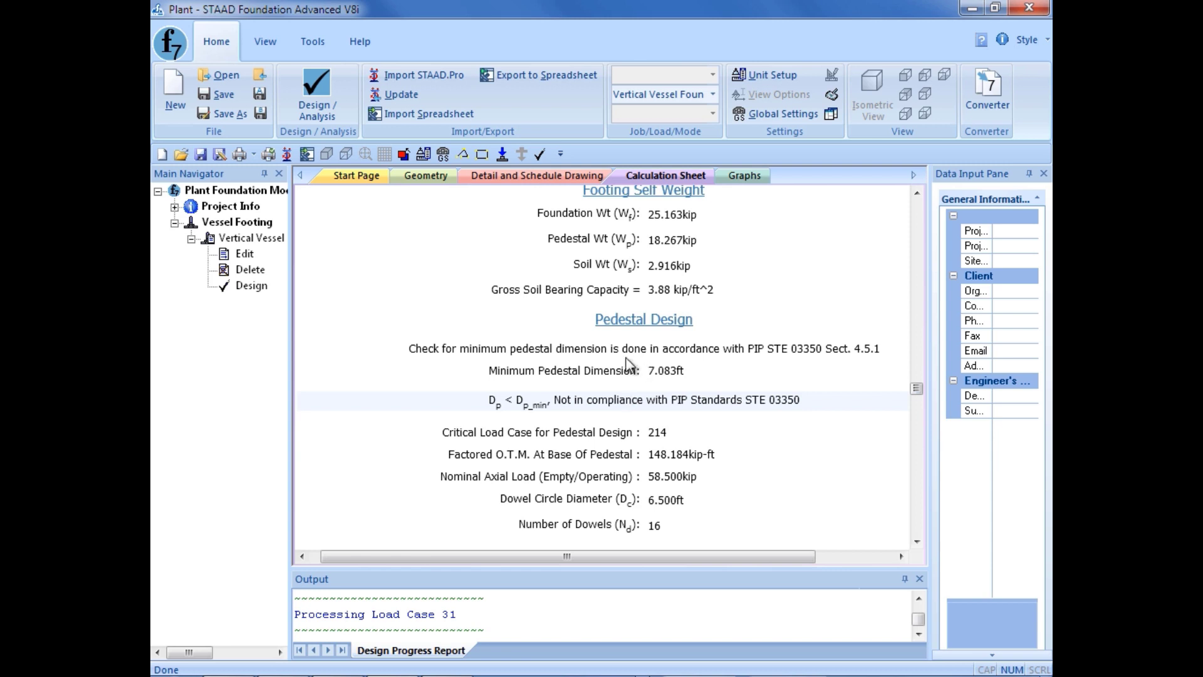
scroll(631, 370, down, 3)
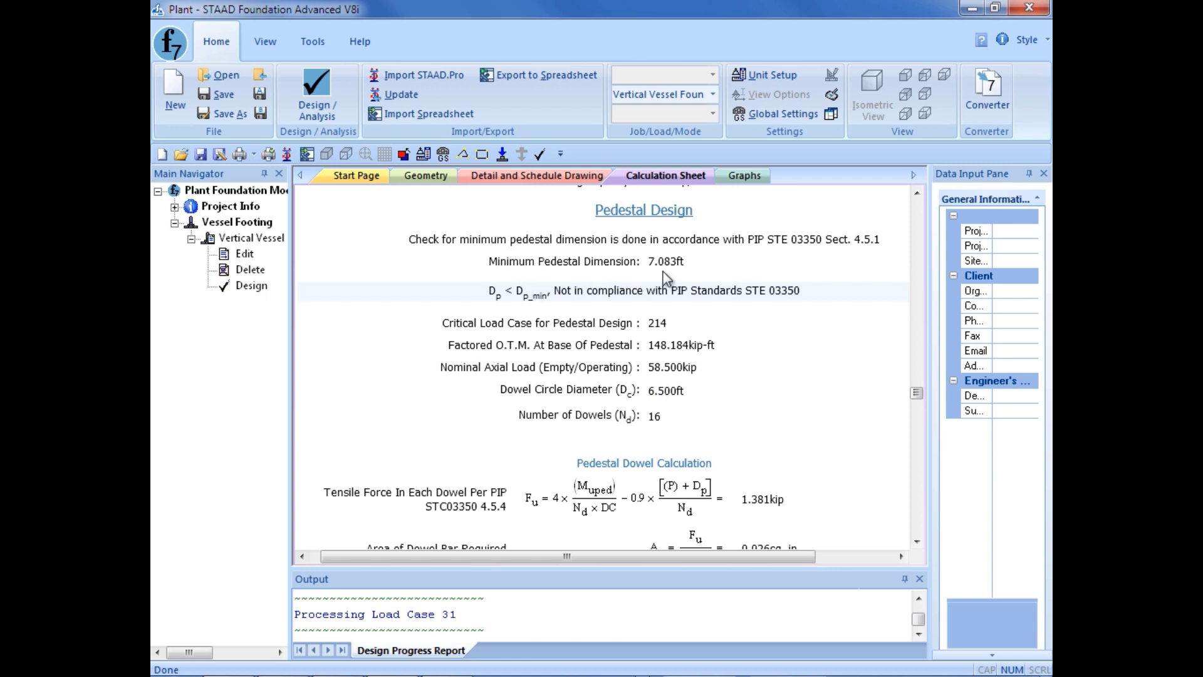
Scroll to the concrete check and highlight the 'Fc < fc, Hence O.K.' result line
scroll(600, 362, down, 7)
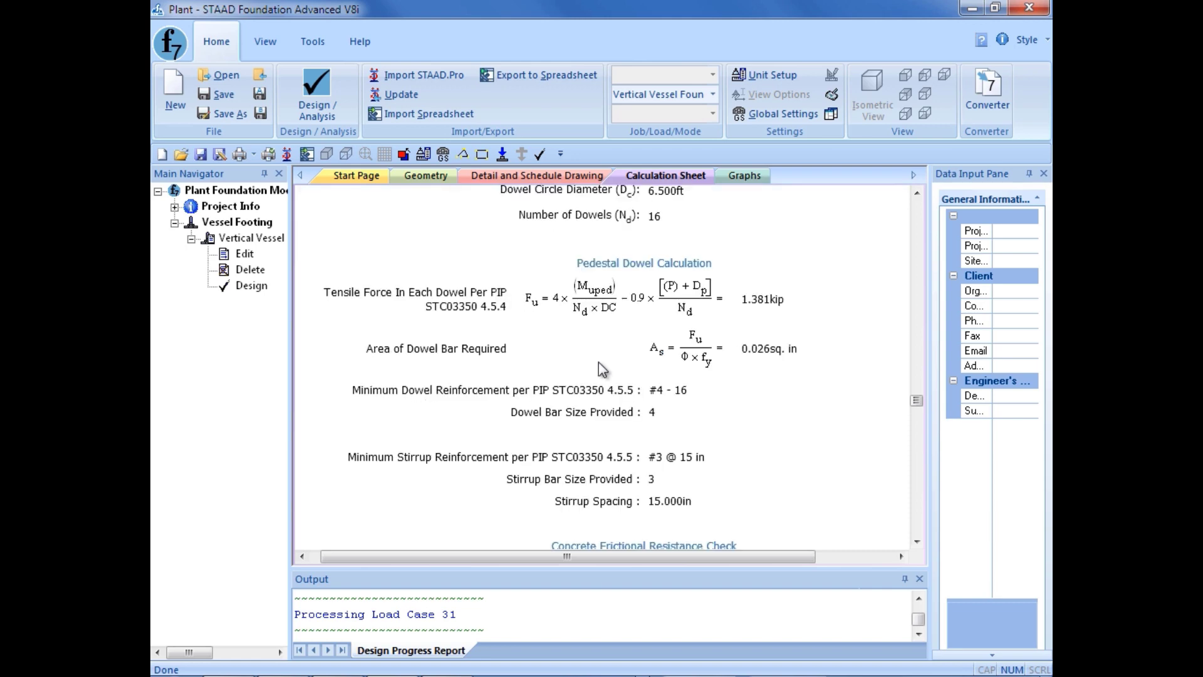
scroll(599, 362, down, 4)
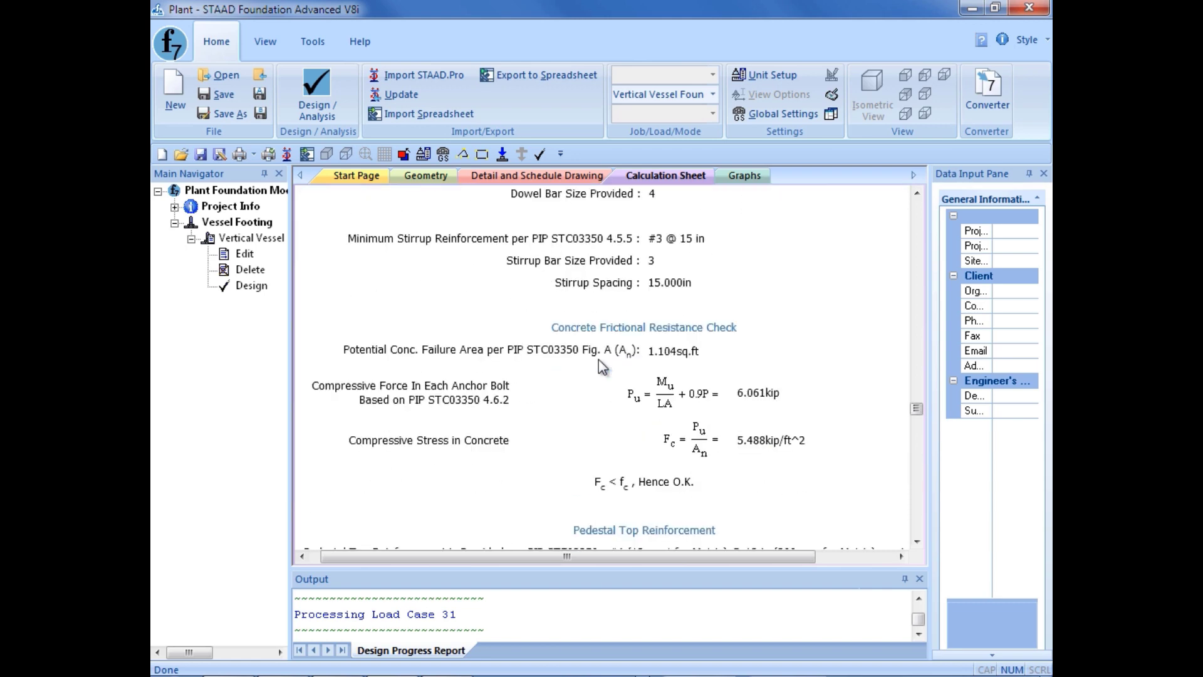
scroll(599, 360, down, 1)
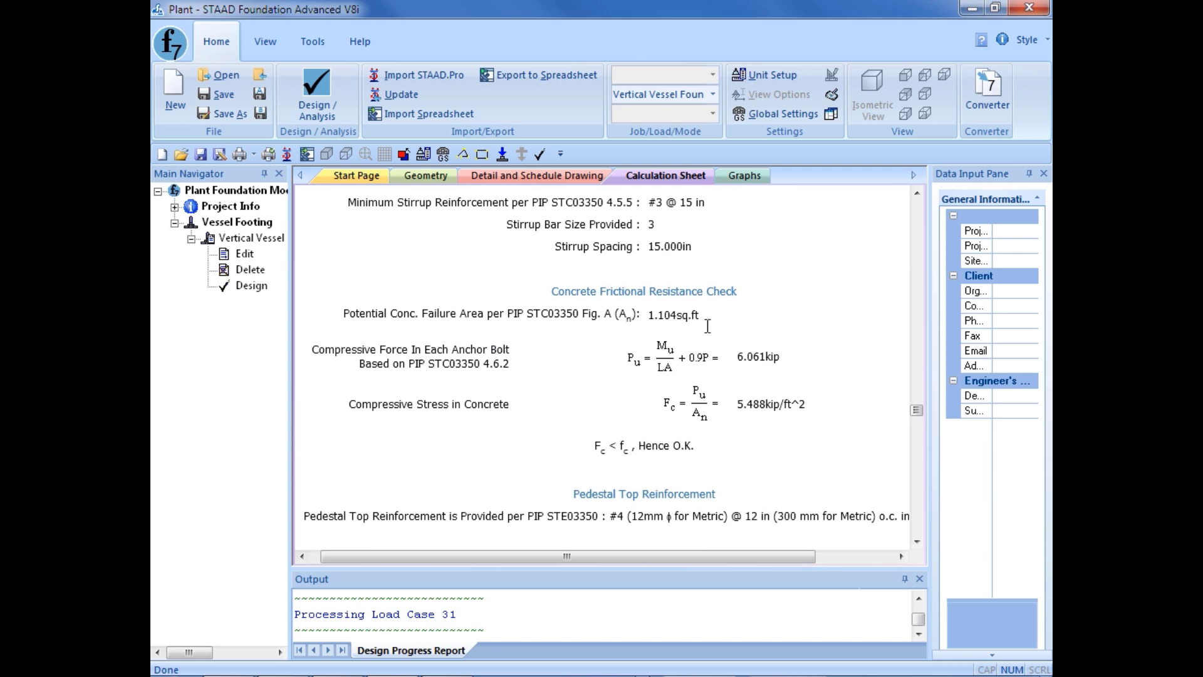
drag(694, 446, 576, 443)
click(566, 461)
Review stability, soil bearing, shear and reinforcement checks down to #4 bars at 4 in c/c
scroll(566, 457, down, 1)
scroll(566, 453, down, 5)
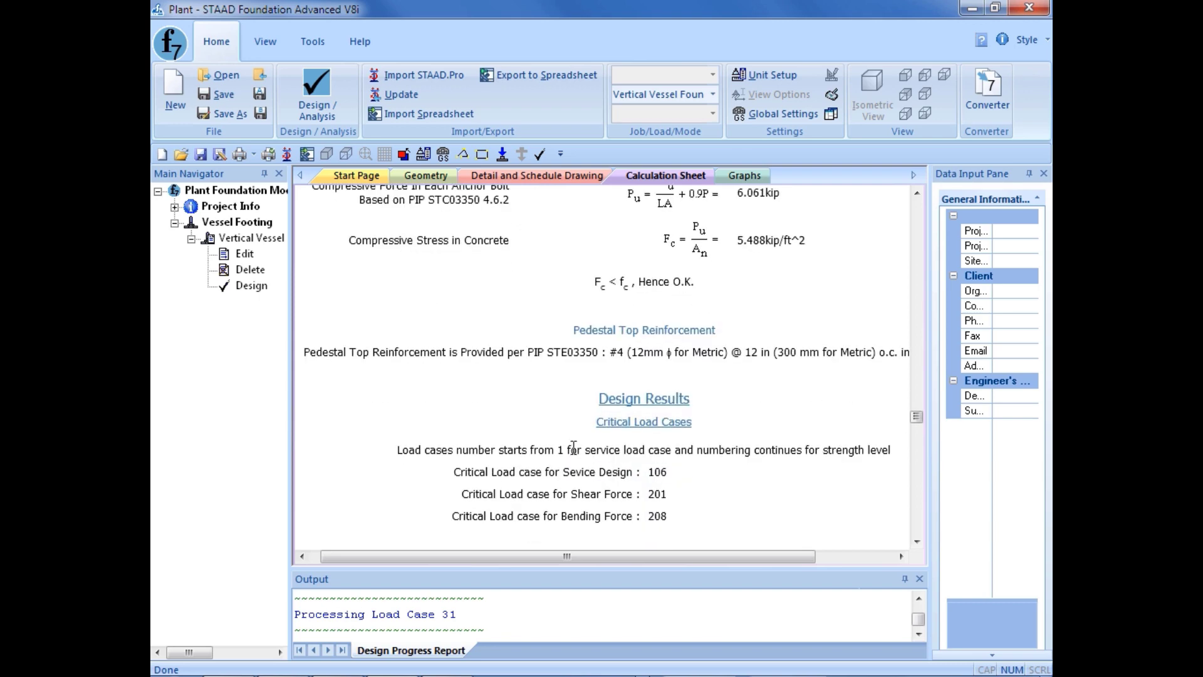
scroll(573, 440, down, 2)
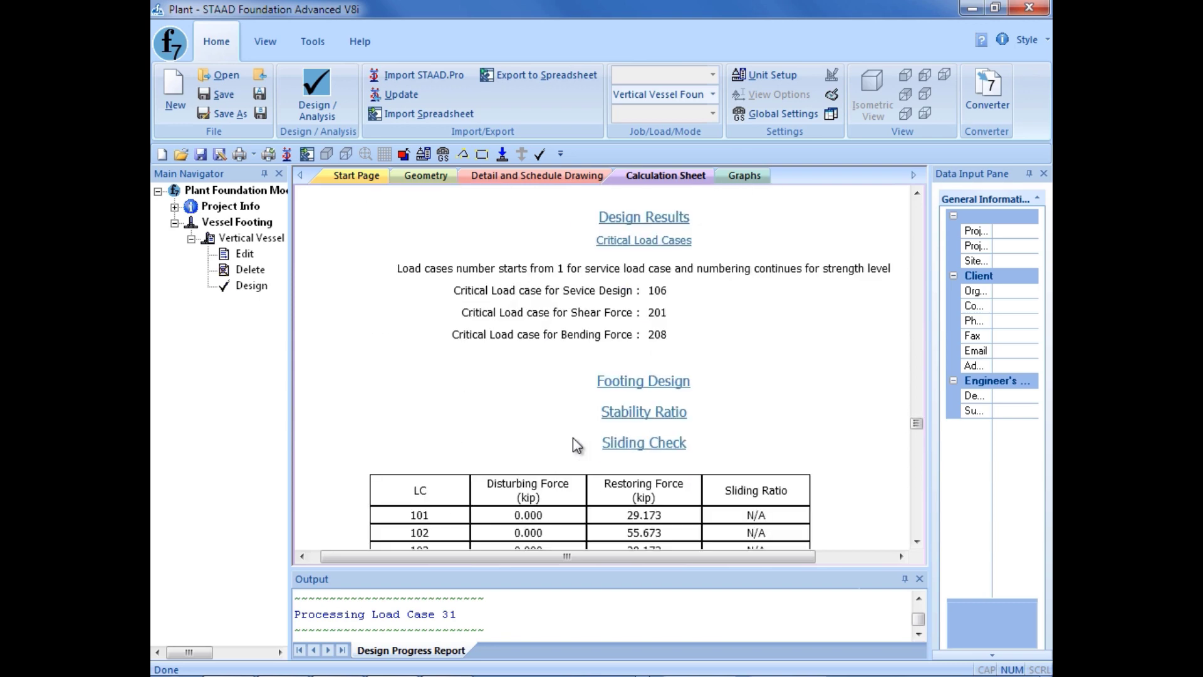
scroll(577, 445, down, 5)
scroll(579, 447, down, 2)
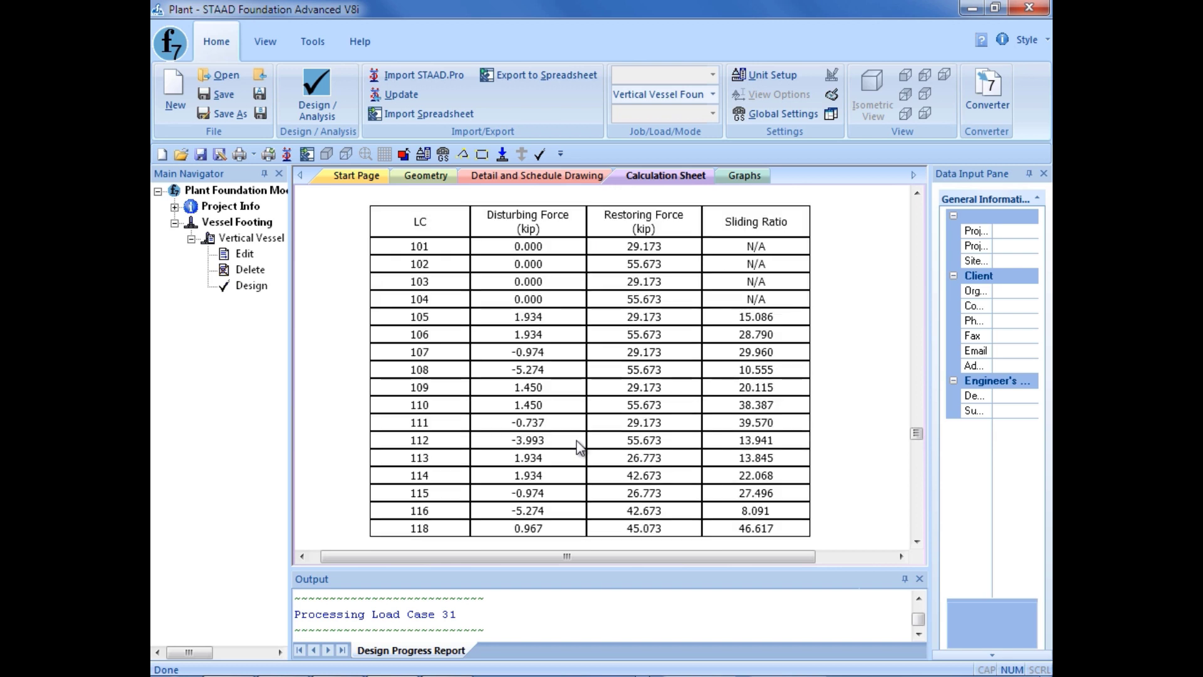
scroll(580, 446, down, 4)
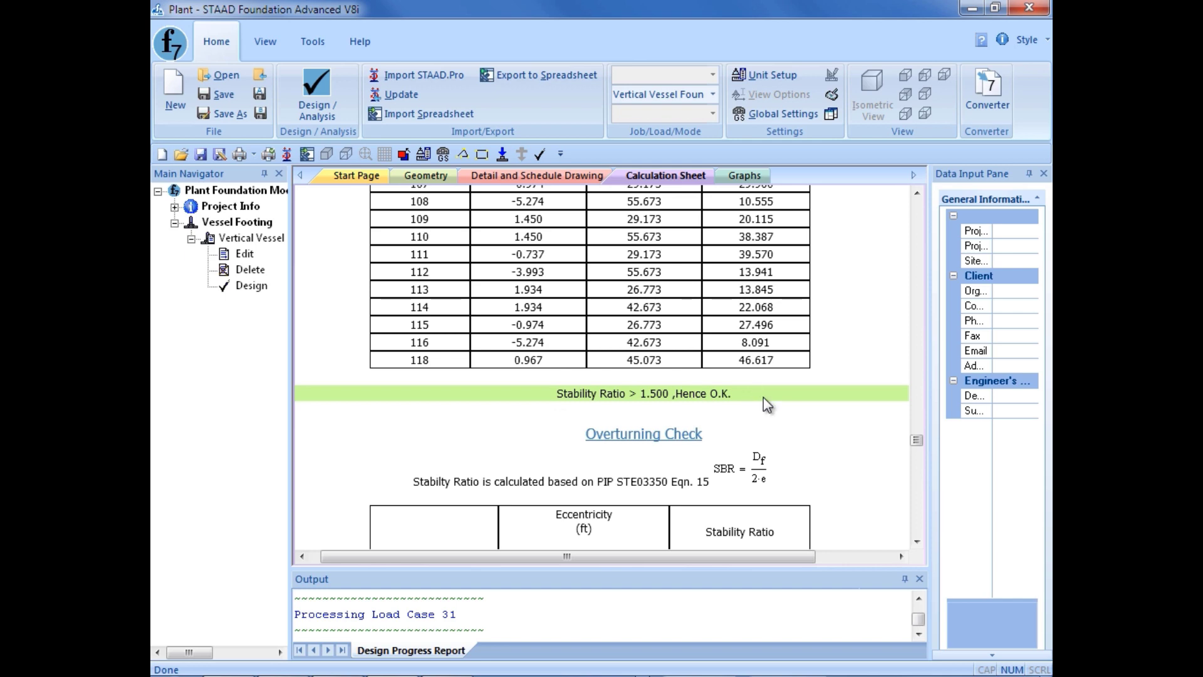
scroll(763, 397, down, 8)
scroll(765, 398, down, 3)
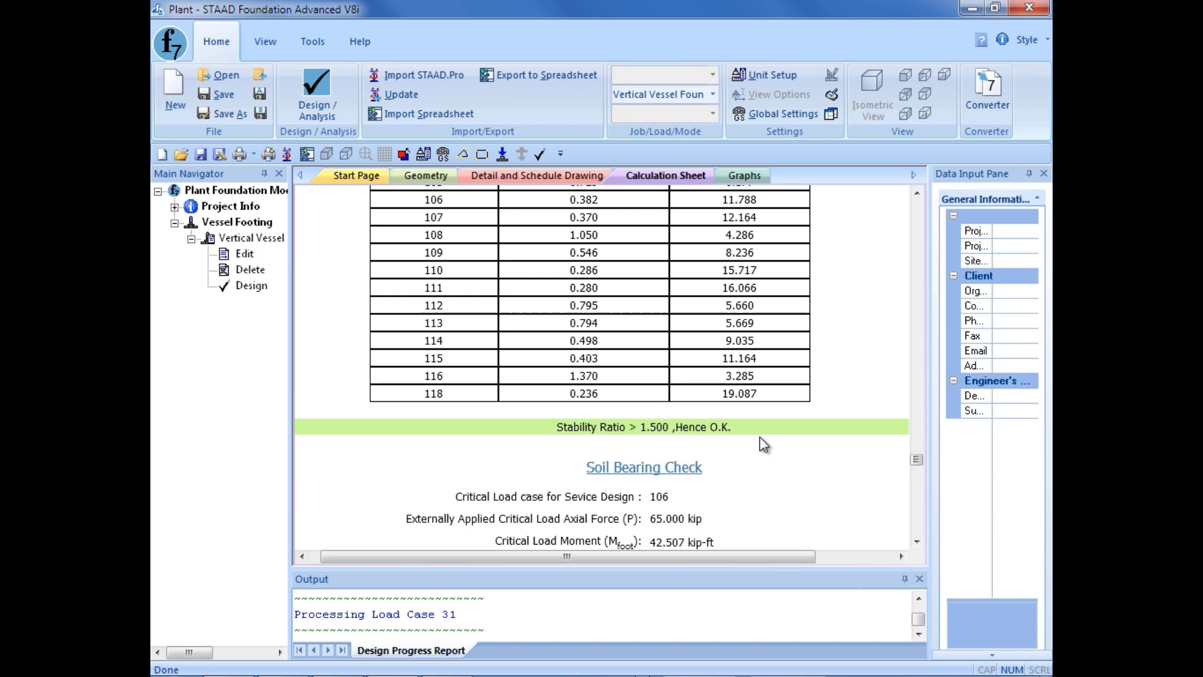
scroll(763, 442, down, 4)
scroll(761, 429, down, 5)
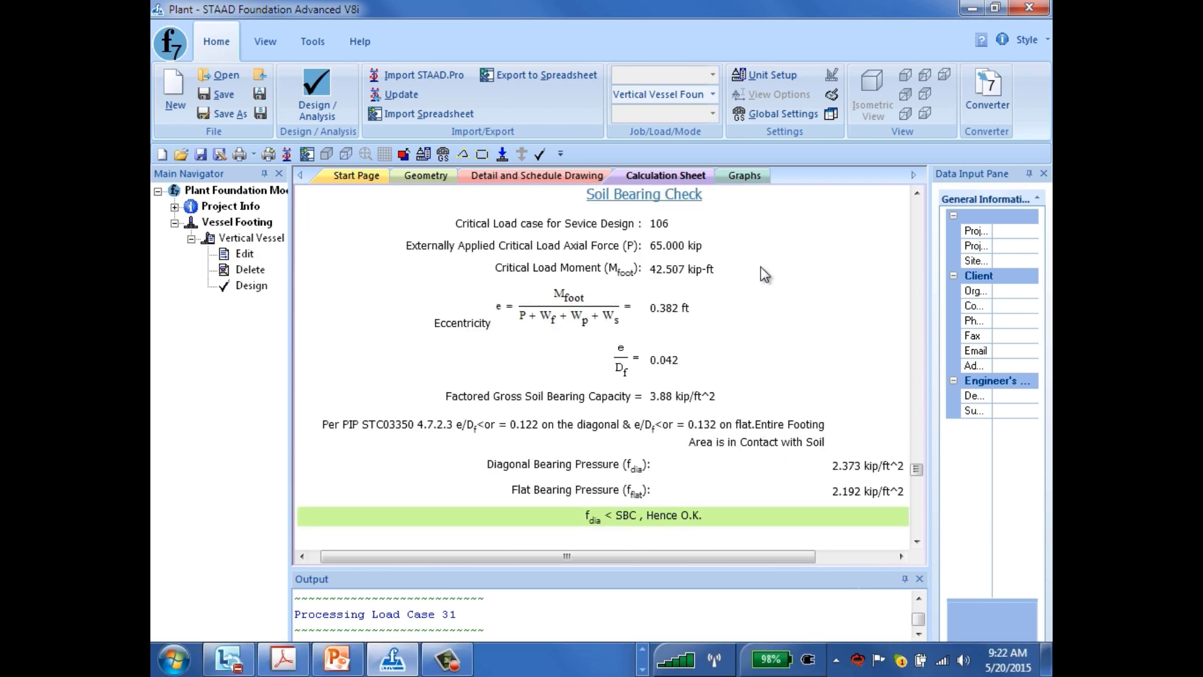
scroll(695, 432, down, 5)
scroll(692, 424, down, 13)
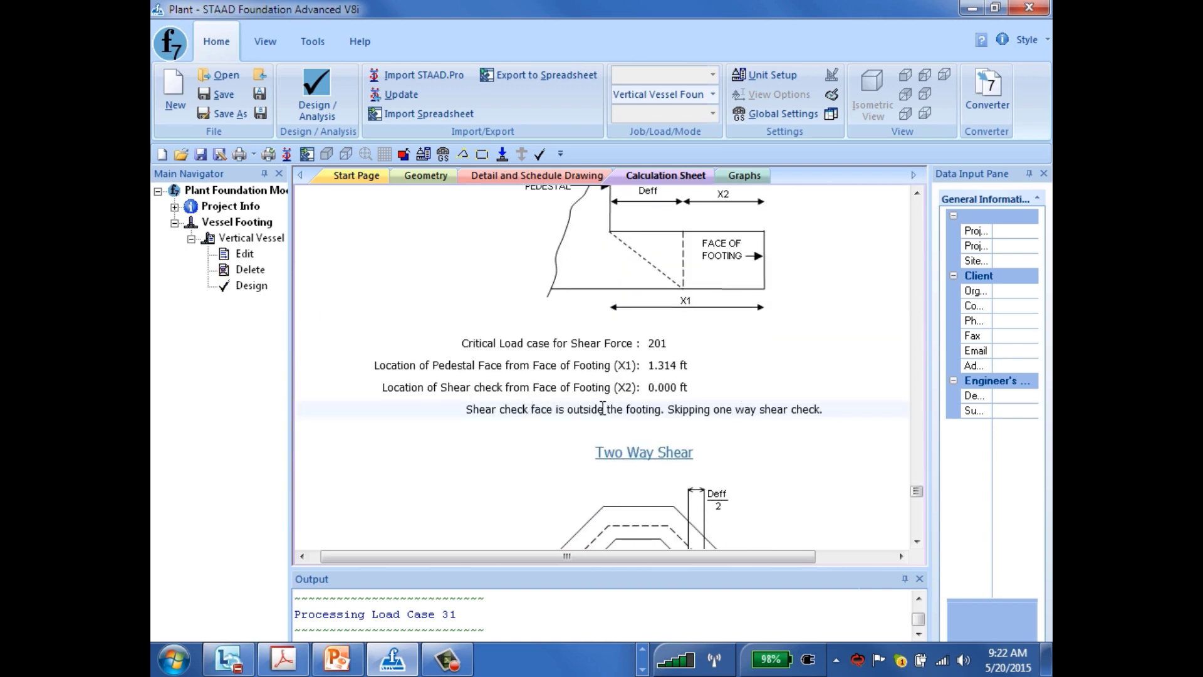
scroll(781, 405, down, 10)
scroll(780, 404, down, 15)
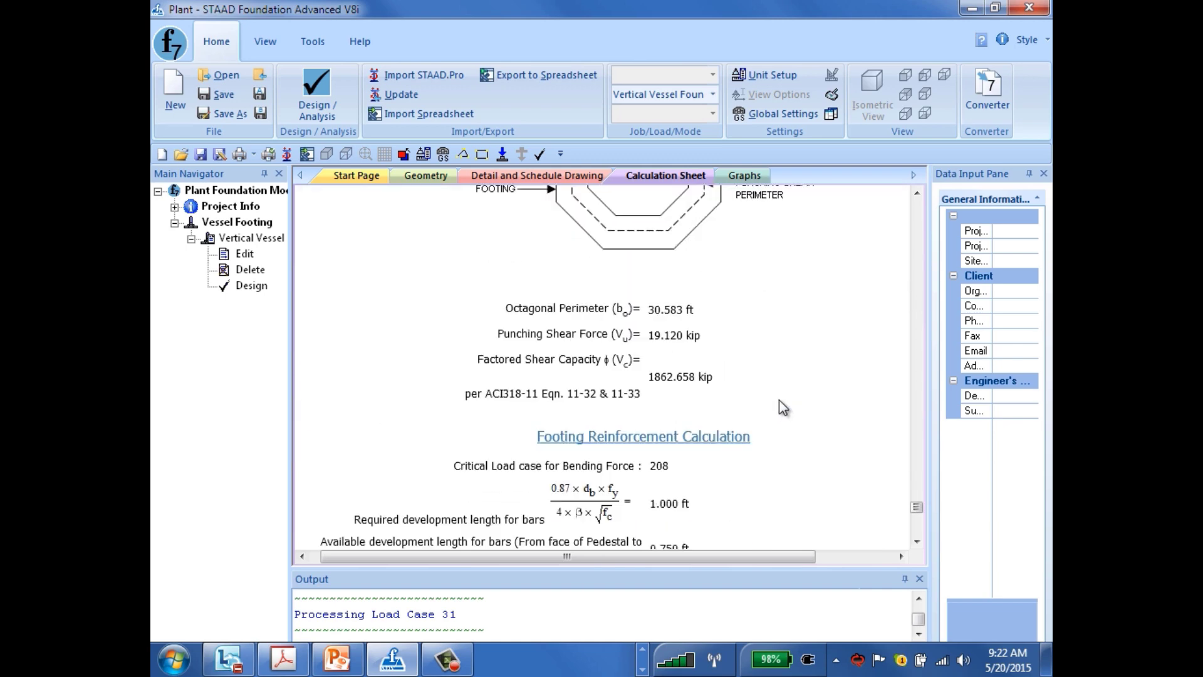
scroll(782, 417, down, 7)
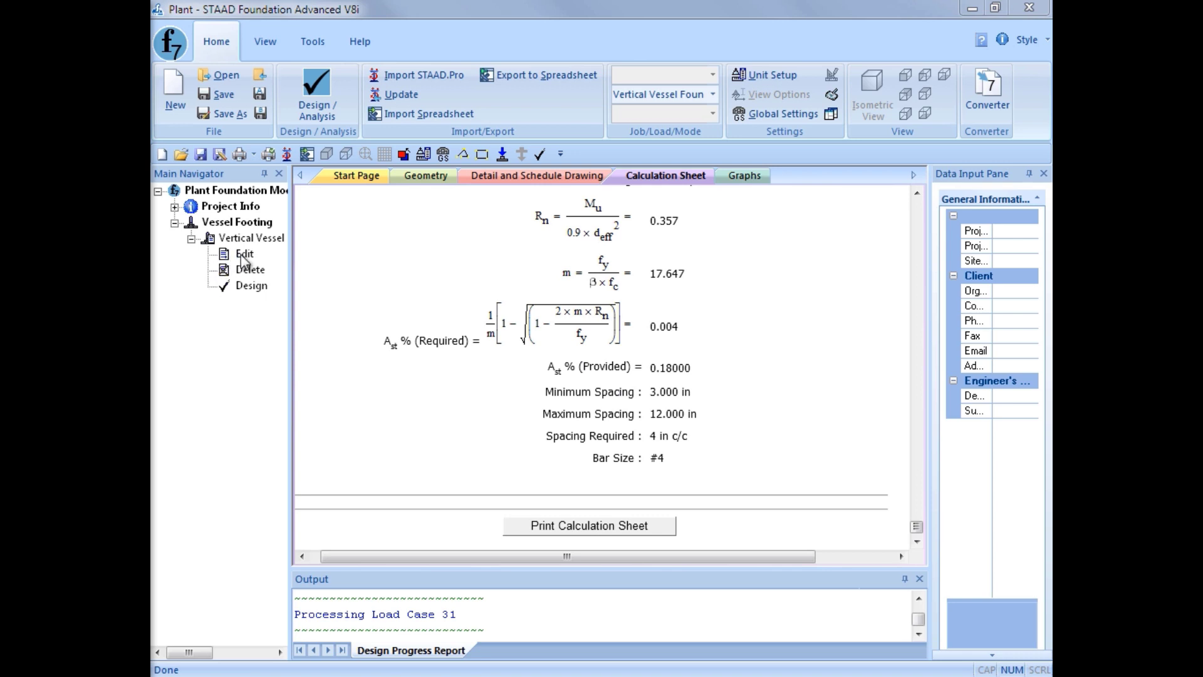
Open the vessel geometry inputs and change Pedestal Diameter (Dp) from 84 to 90 in
double_click(242, 255)
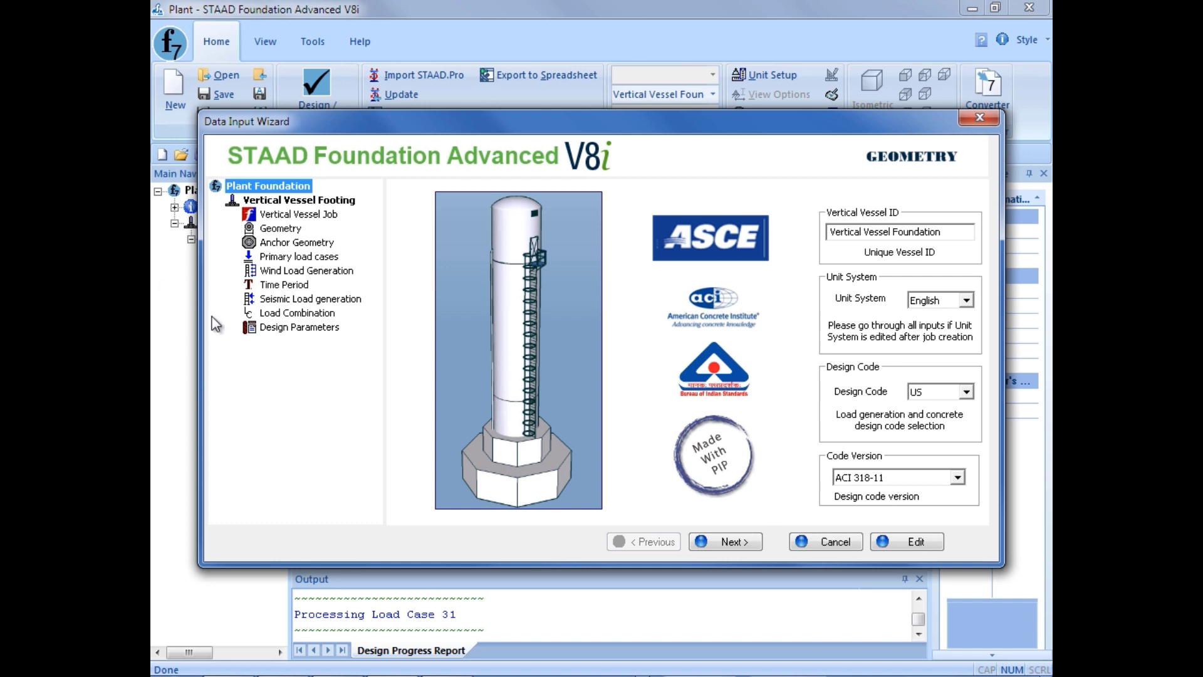
click(279, 229)
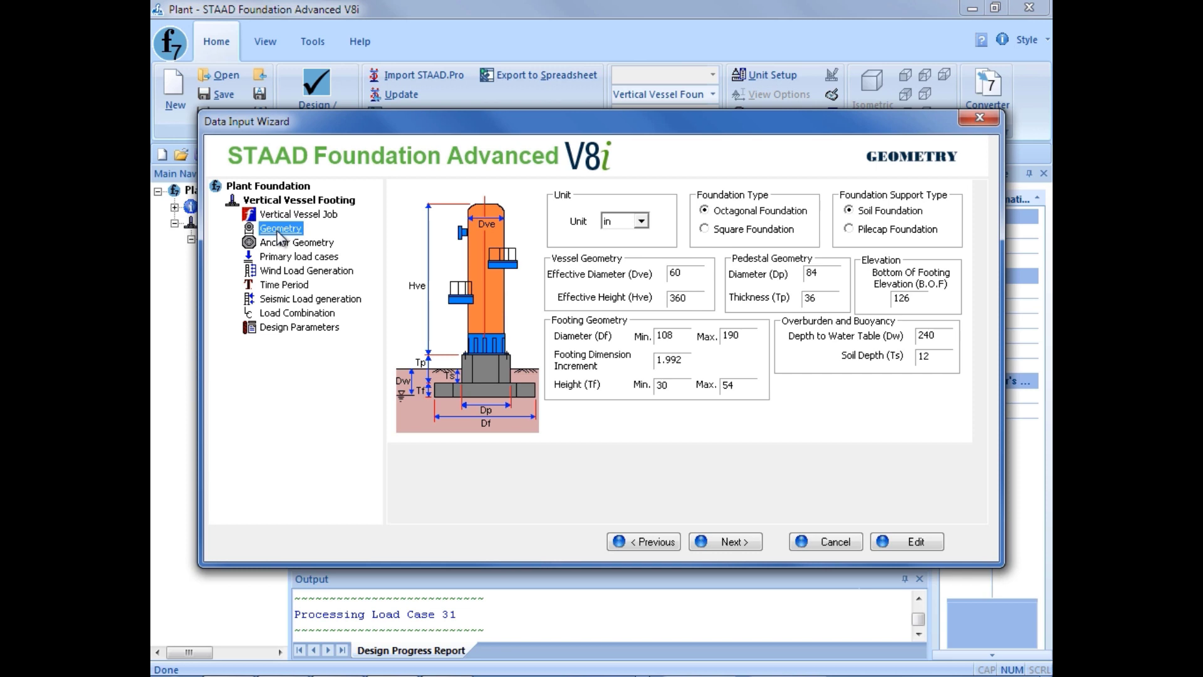
click(811, 274)
double_click(812, 274)
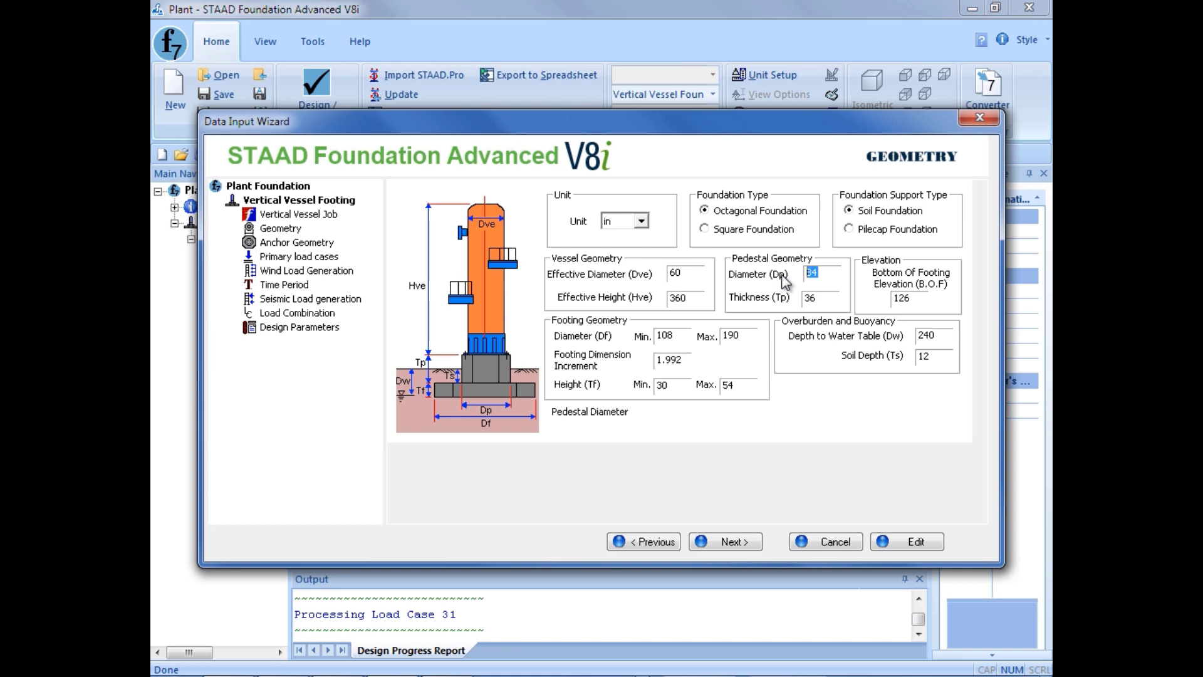
text(90)
Apply the 90 in geometry and re-run the analysis and design to refresh the ACI 318-11 sheet
click(916, 542)
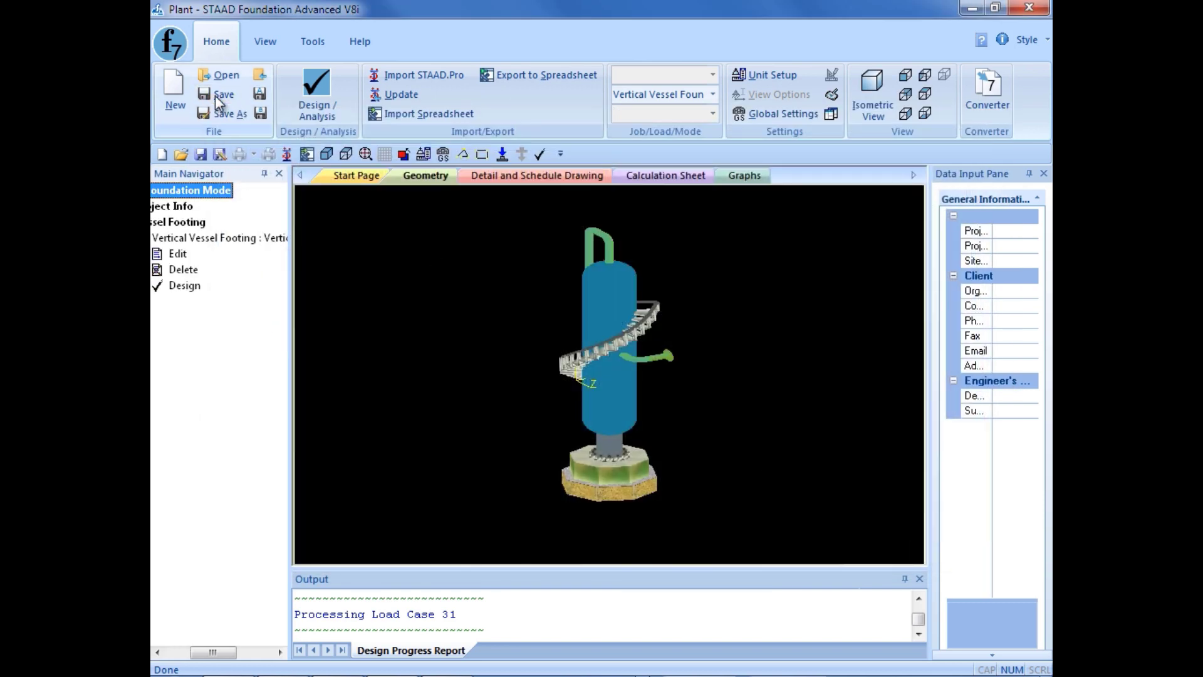
click(185, 287)
click(587, 383)
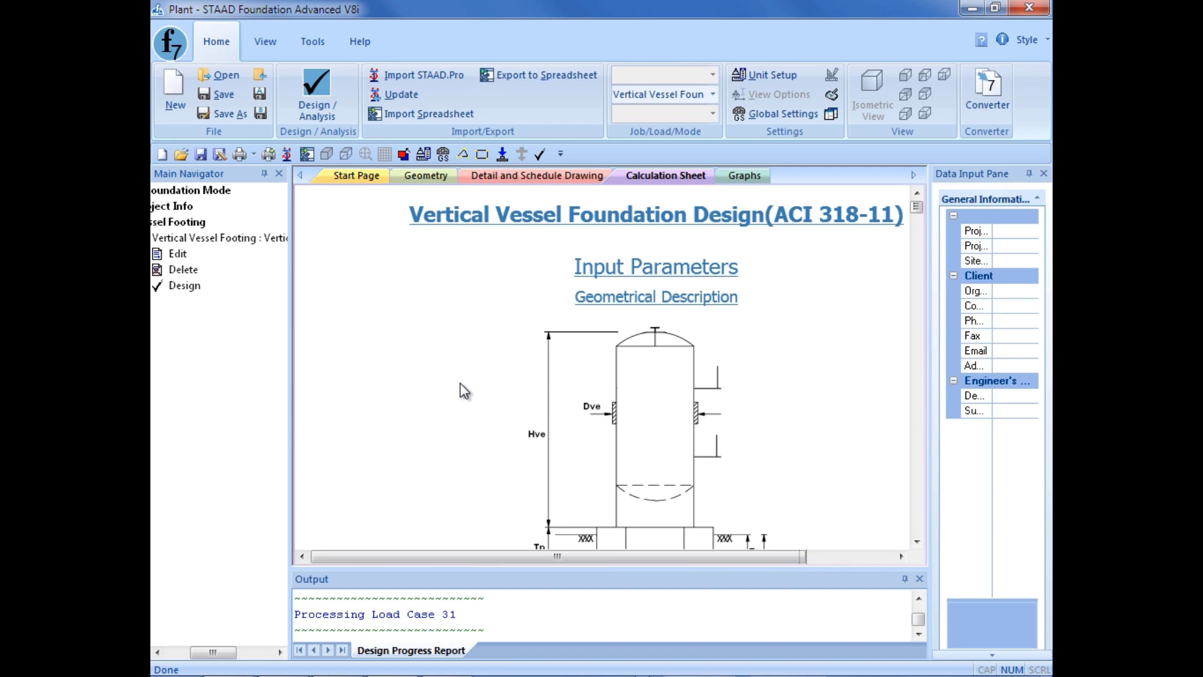
In Pedestal Design, highlight 'Dp > Dp_min, Hence O.K.' confirming the 90 in pedestal exceeds the 7.500 ft minimum
scroll(821, 470, down, 15)
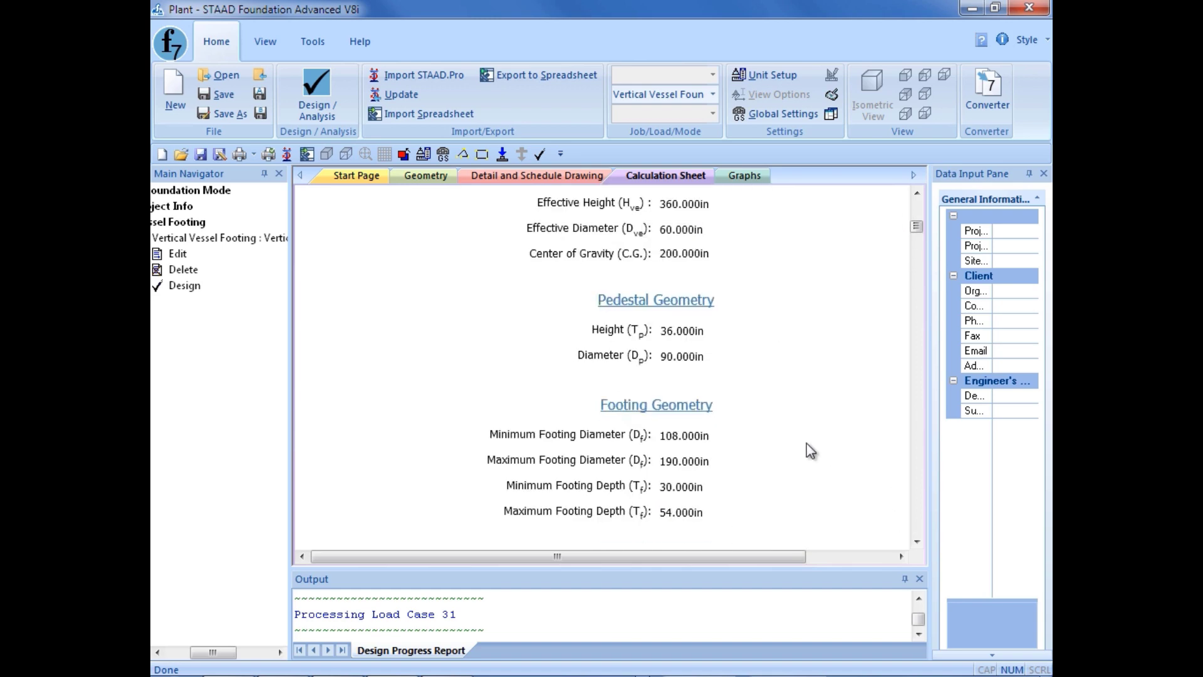
scroll(816, 457, down, 15)
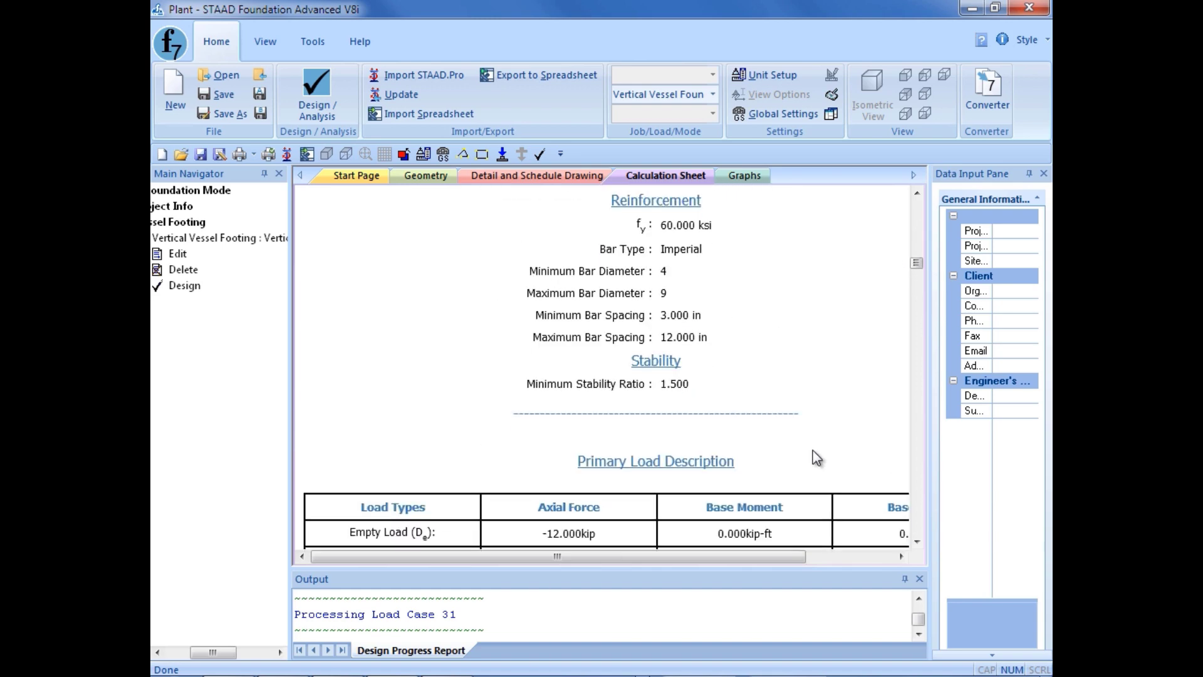
scroll(808, 449, down, 15)
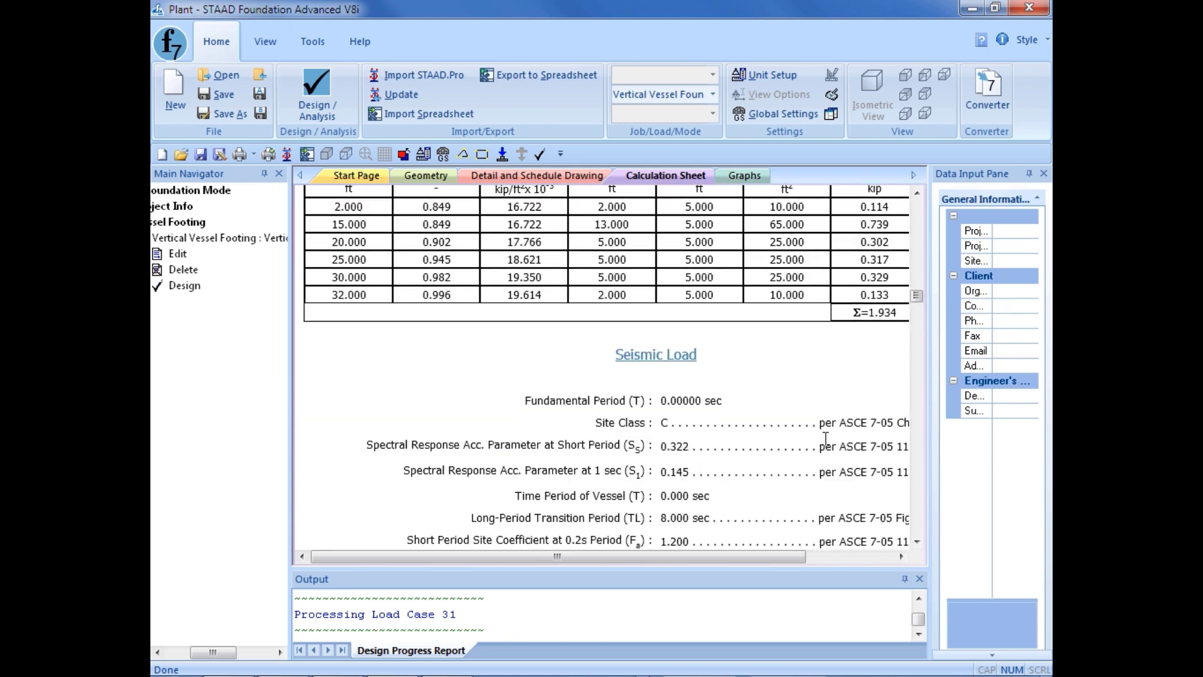
scroll(840, 438, down, 15)
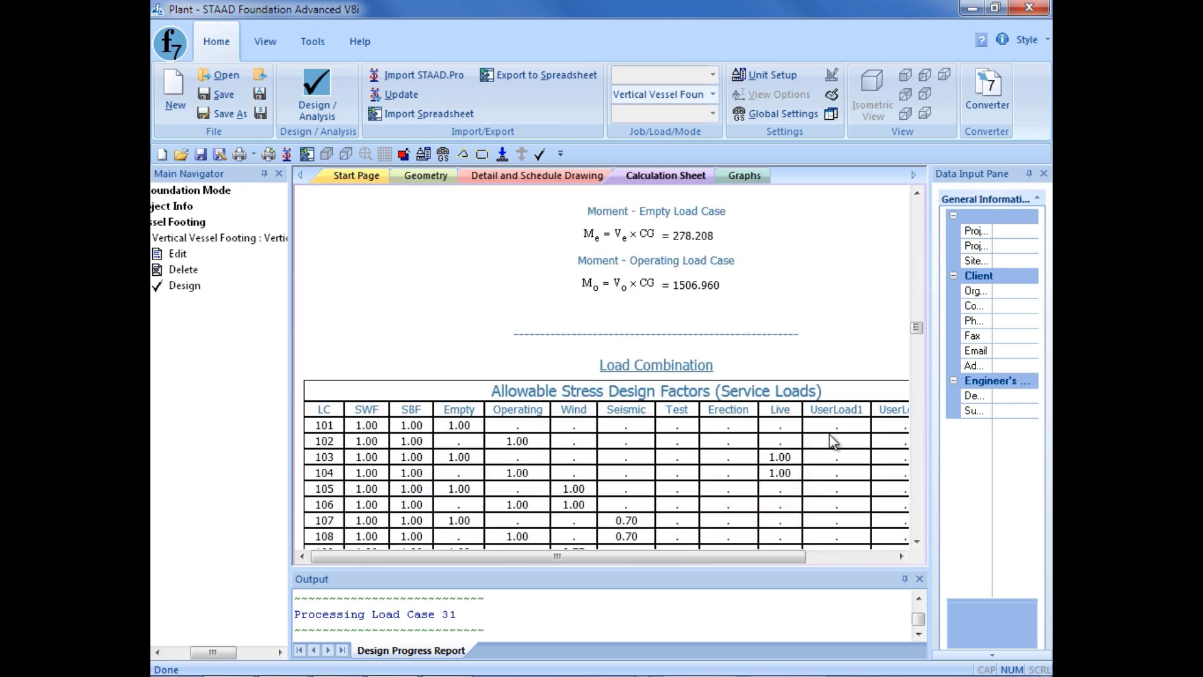
scroll(826, 442, down, 15)
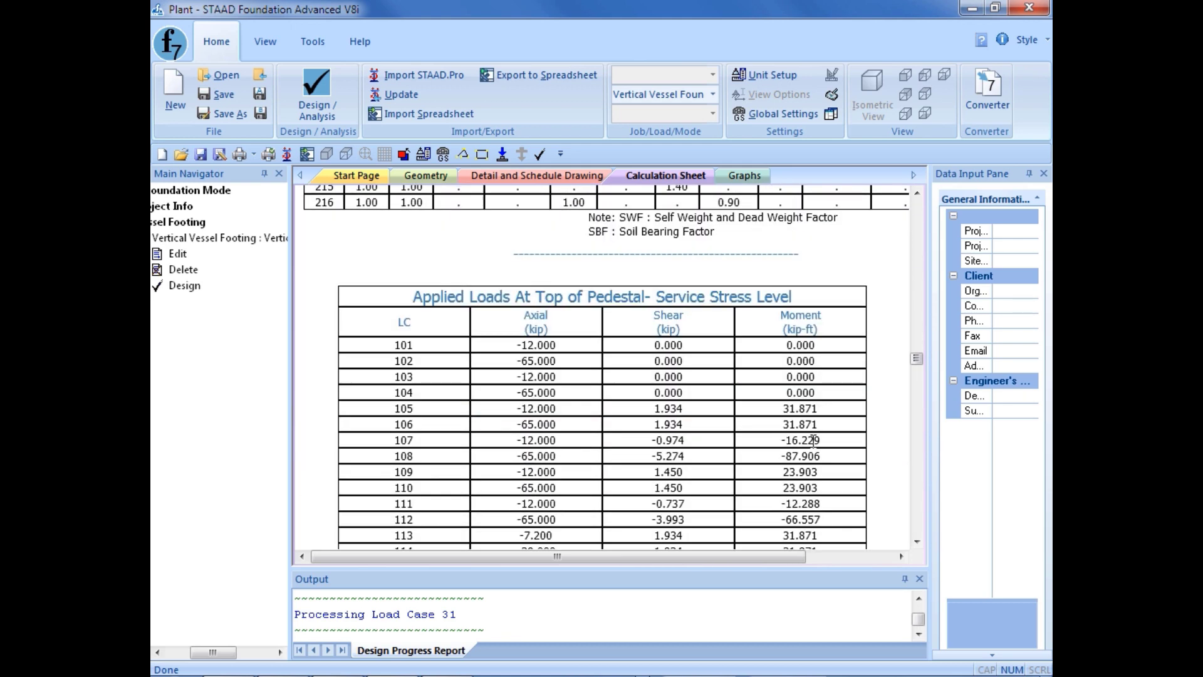
scroll(814, 441, down, 15)
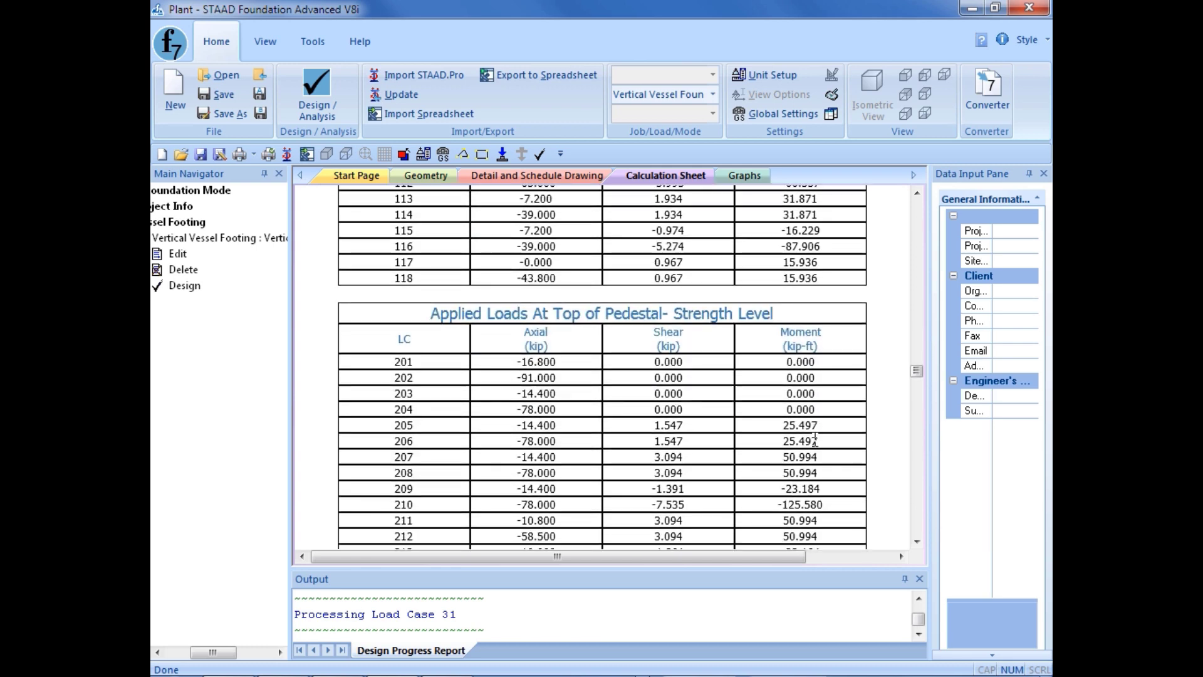
scroll(821, 447, down, 3)
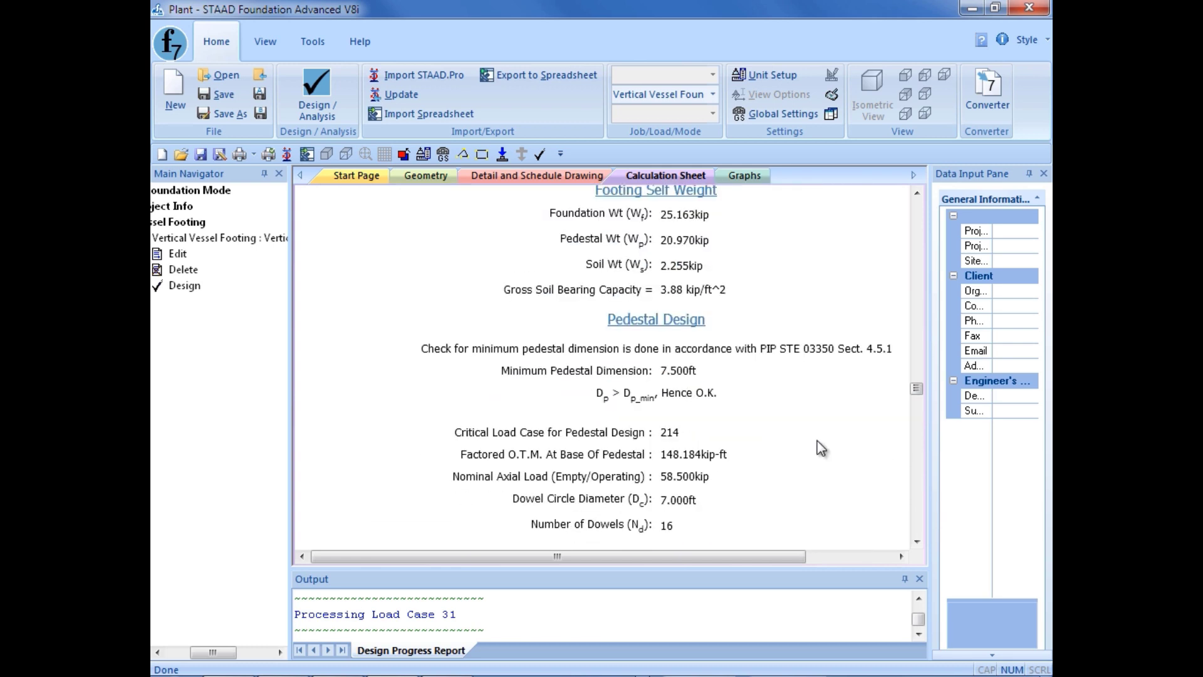
scroll(821, 447, down, 2)
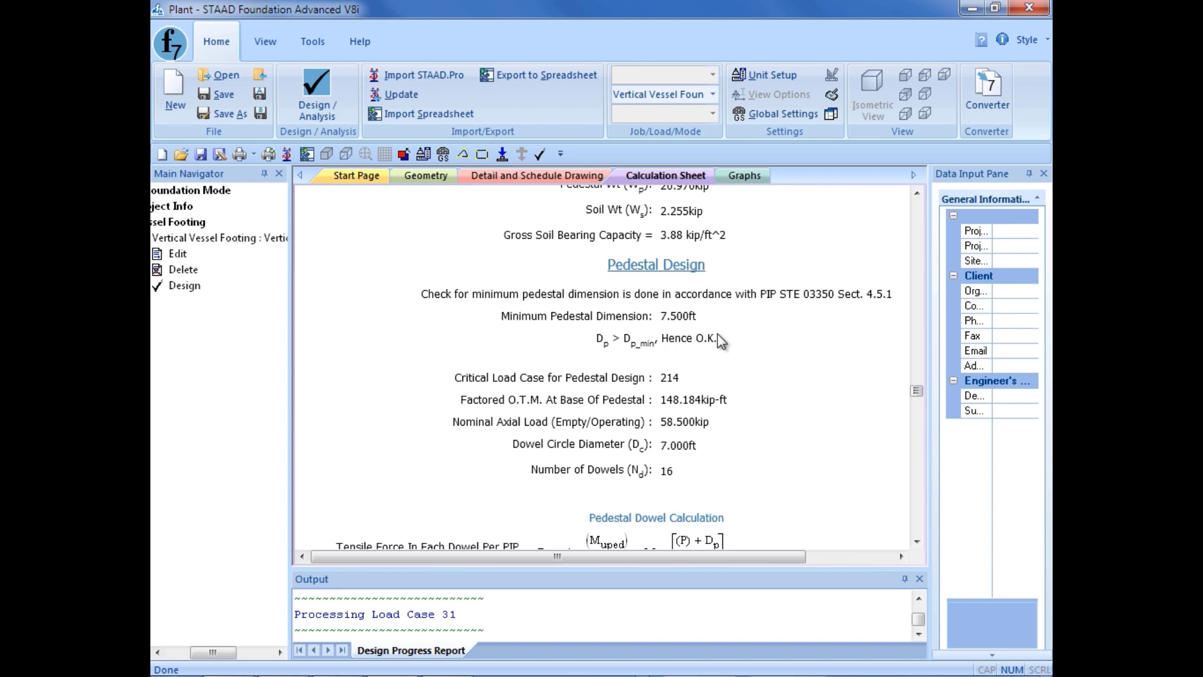
drag(720, 336, 597, 345)
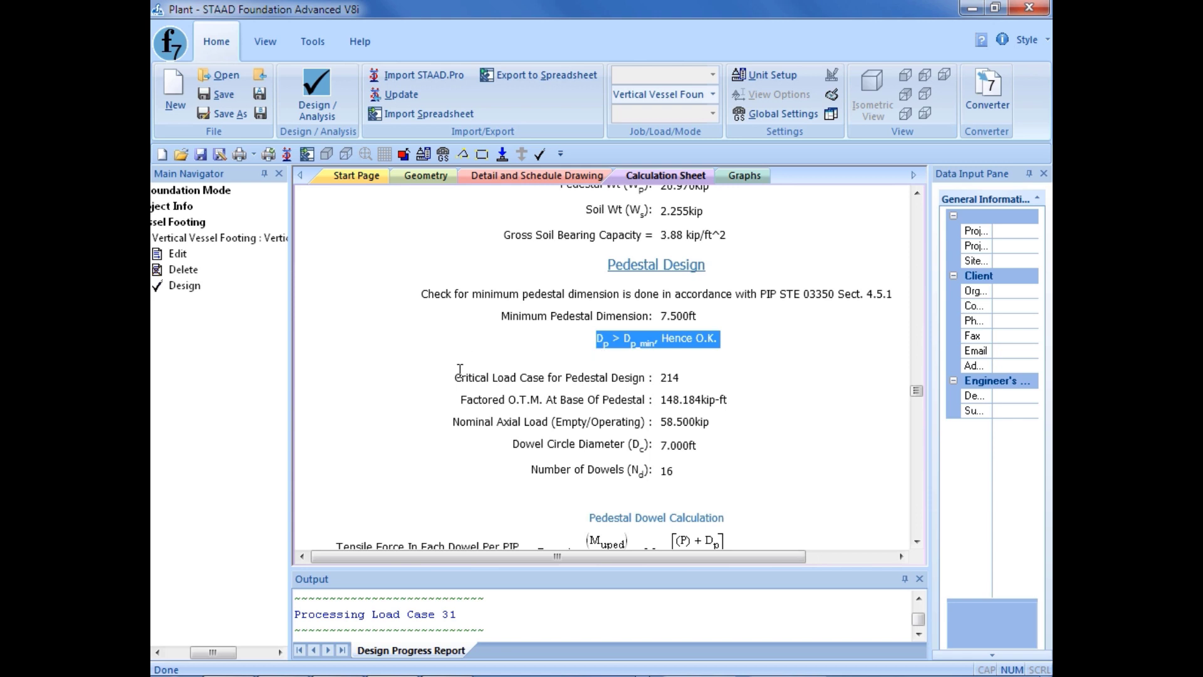
Highlight the concrete stress result 'Fc < fc, Hence O.K.' further down the calculation sheet
click(677, 350)
scroll(526, 420, down, 1)
scroll(526, 420, down, 10)
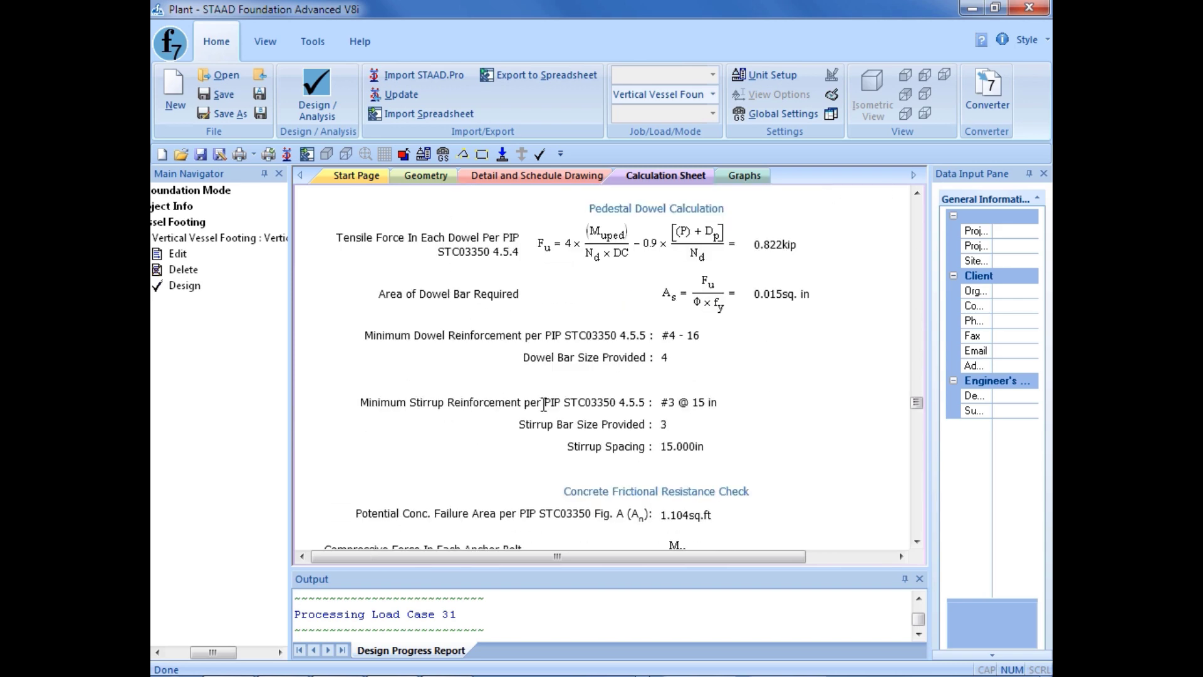
scroll(545, 404, down, 6)
scroll(562, 408, down, 2)
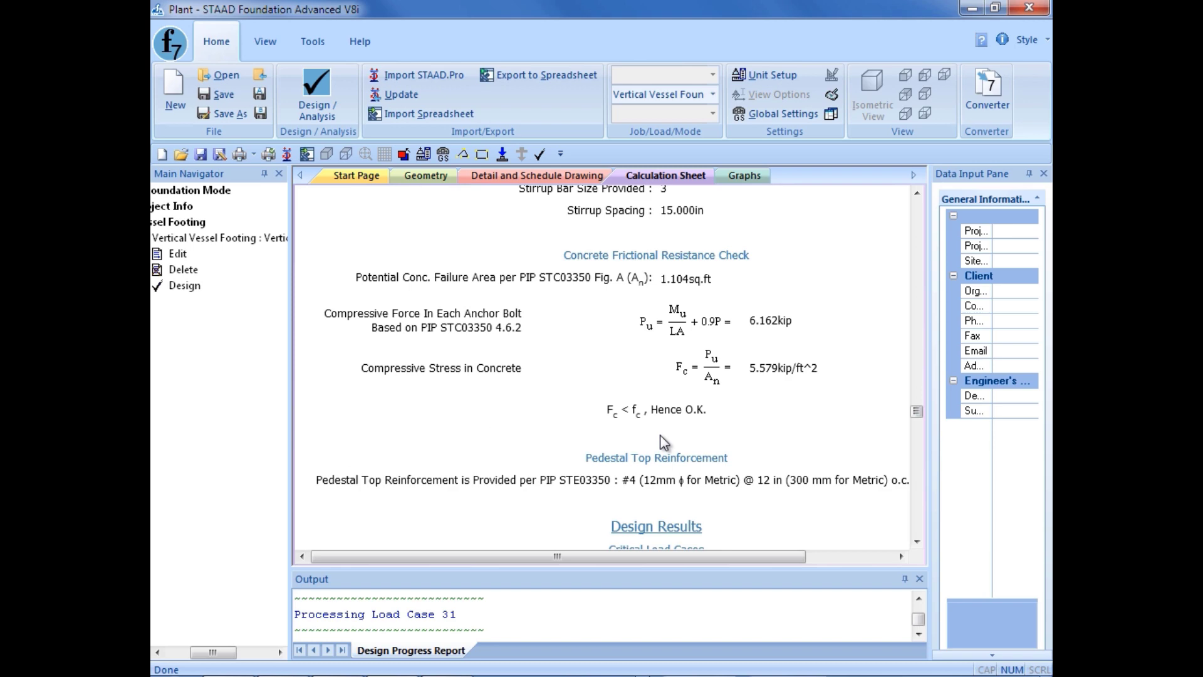
drag(653, 415, 552, 422)
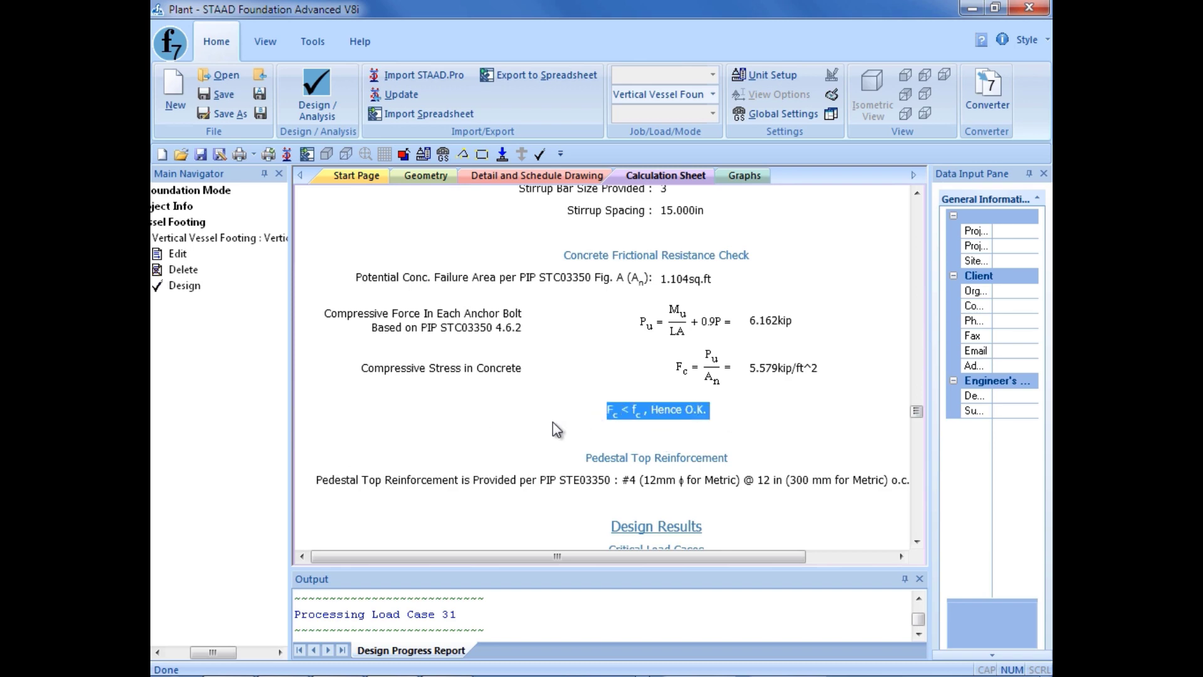
click(552, 423)
Review the sliding, overturning, soil bearing and shear checks, ending at footing reinforcement (#4 bars at 4 in c/c)
scroll(552, 430, down, 17)
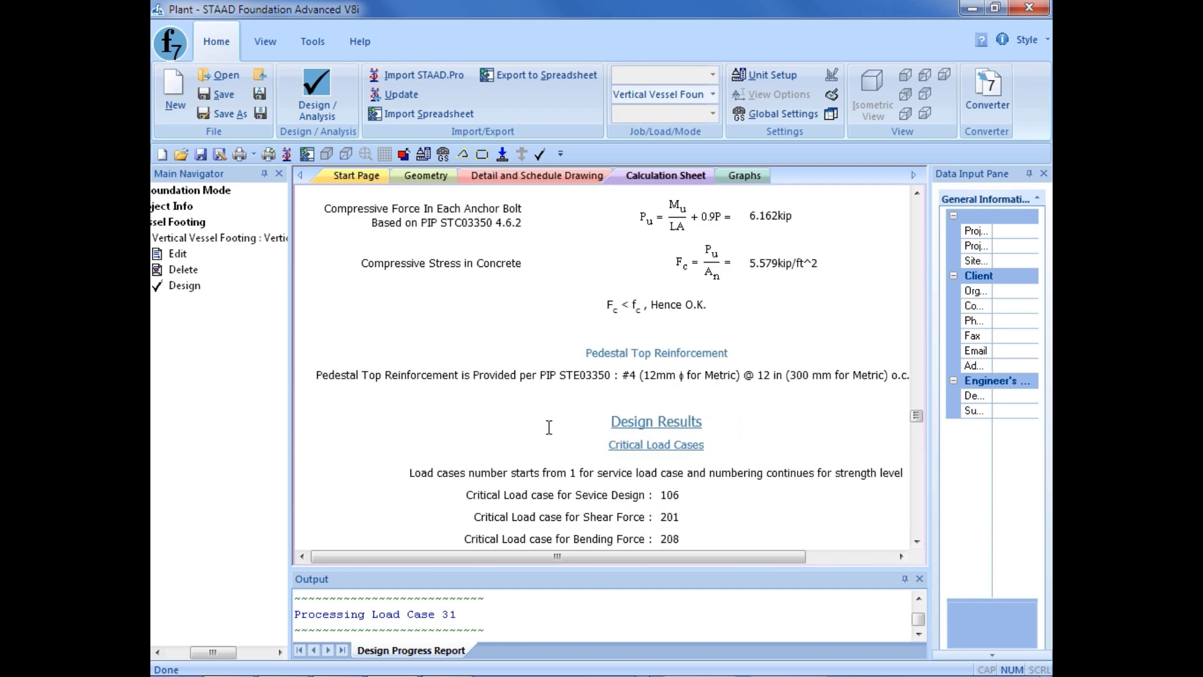
scroll(524, 437, down, 10)
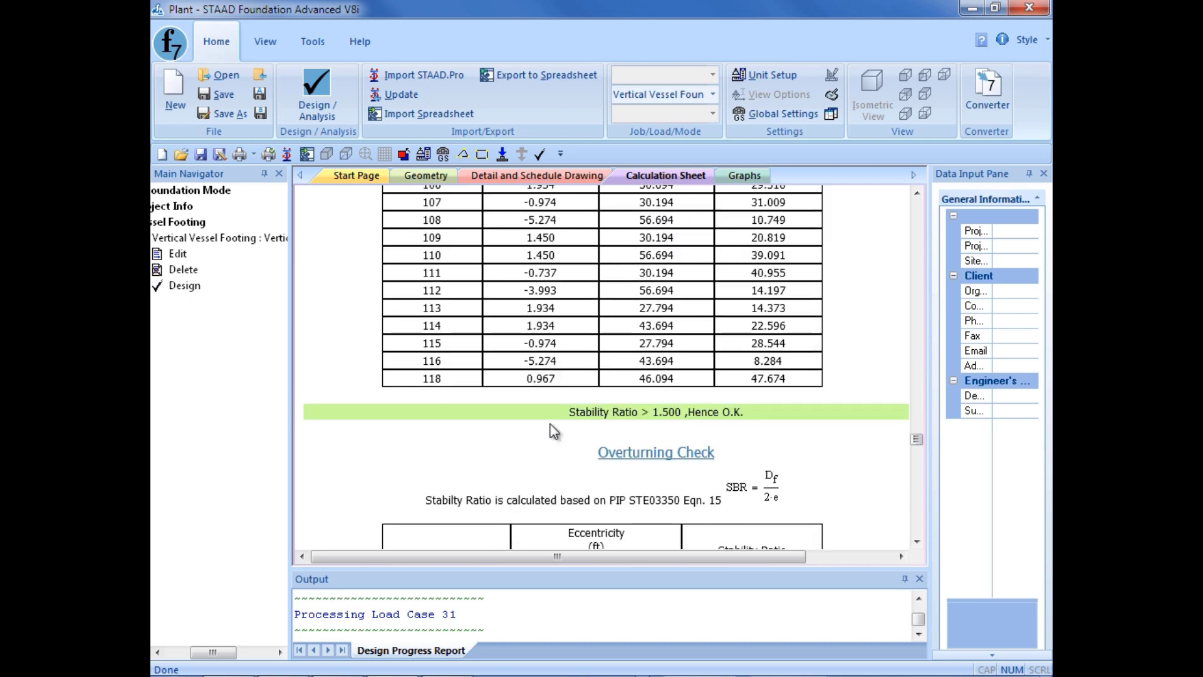
scroll(558, 434, down, 16)
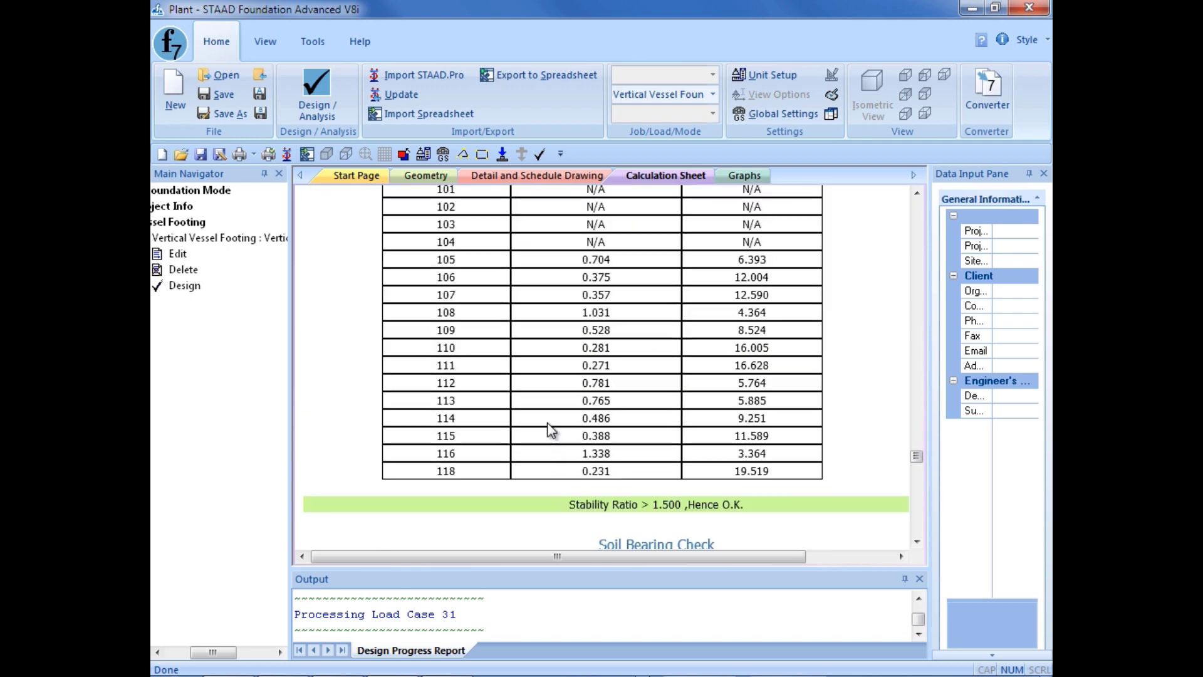
scroll(682, 382, down, 15)
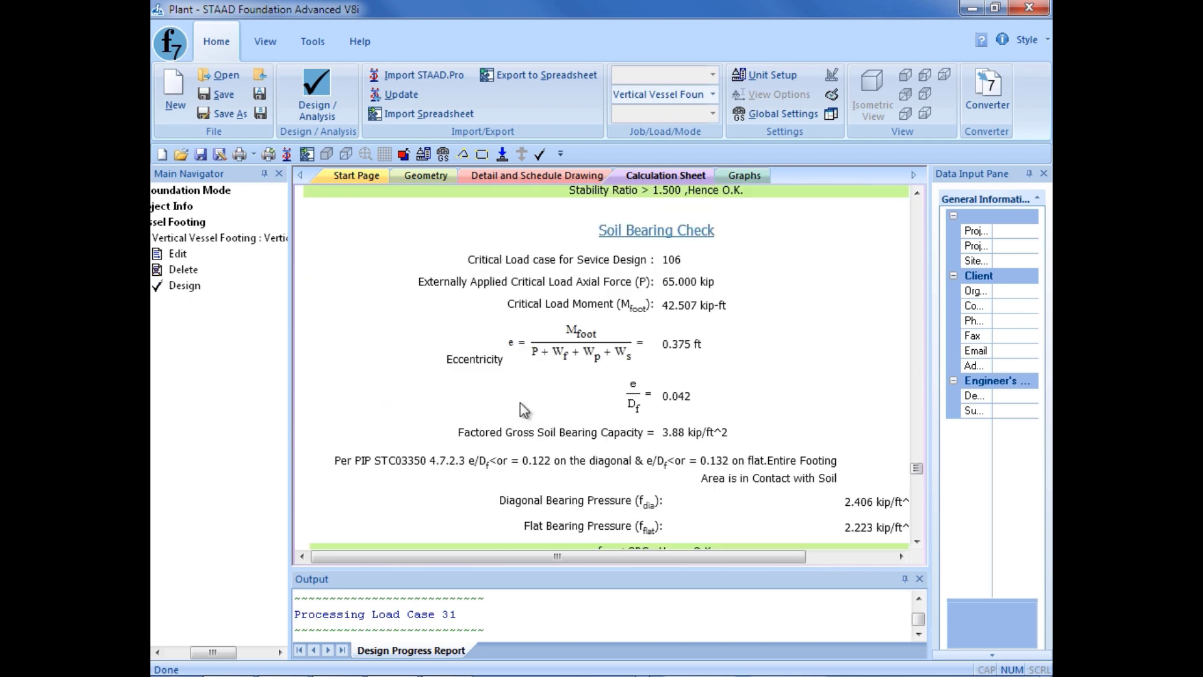
scroll(492, 414, down, 20)
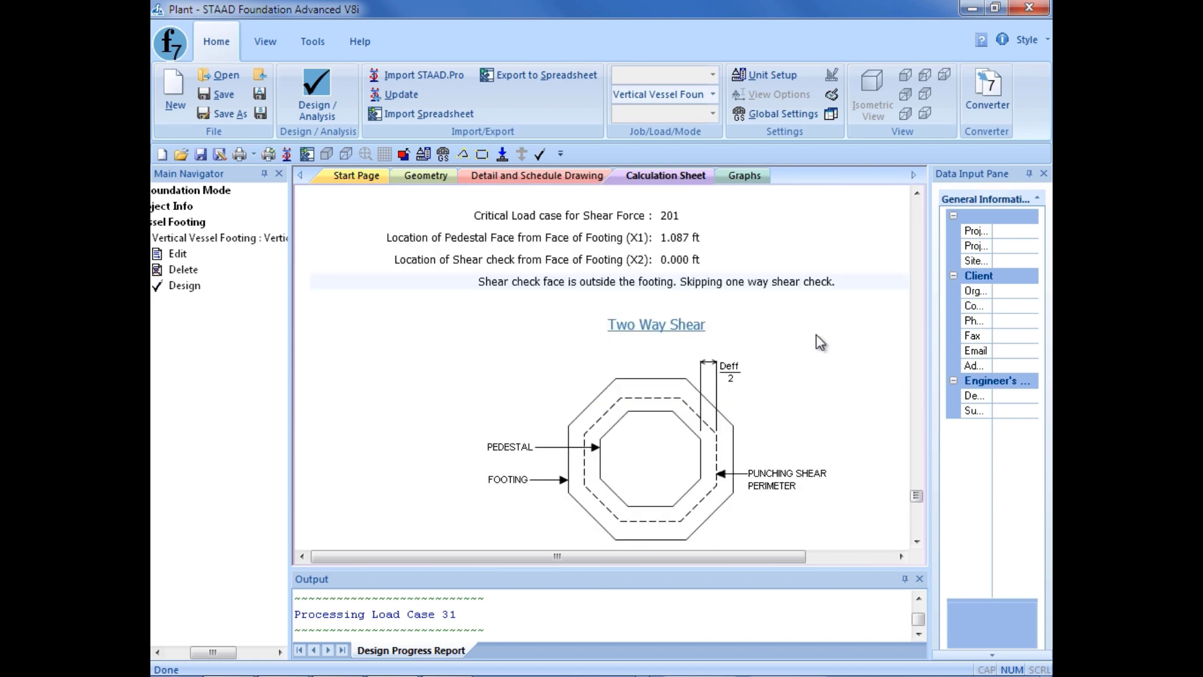
scroll(655, 401, down, 7)
scroll(653, 401, down, 16)
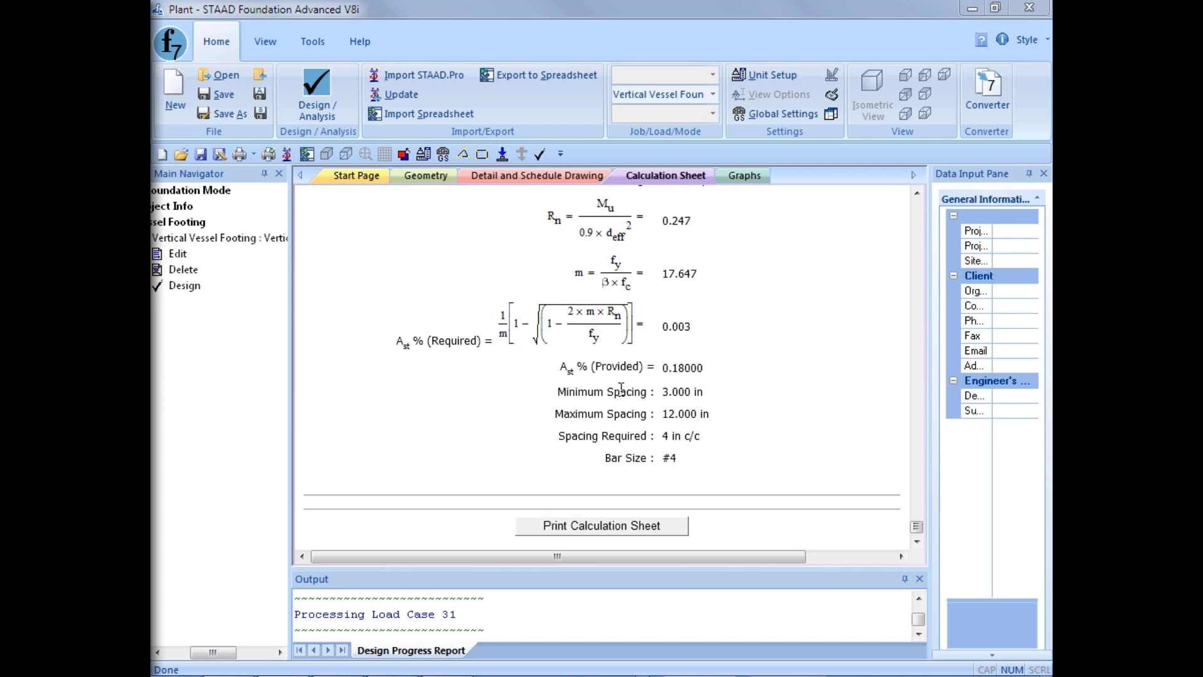
Display the vessel footing's Detail Drawing with plan, section and reinforcement views, widening the drawing area slightly
click(475, 175)
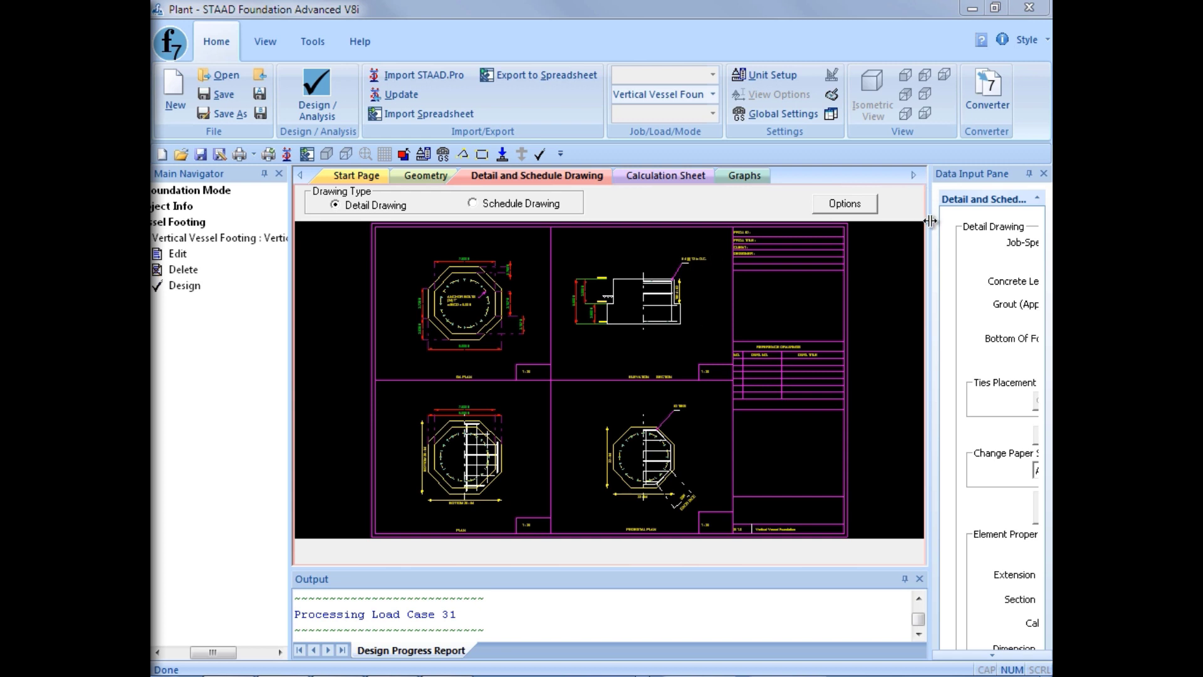
drag(929, 220, 941, 220)
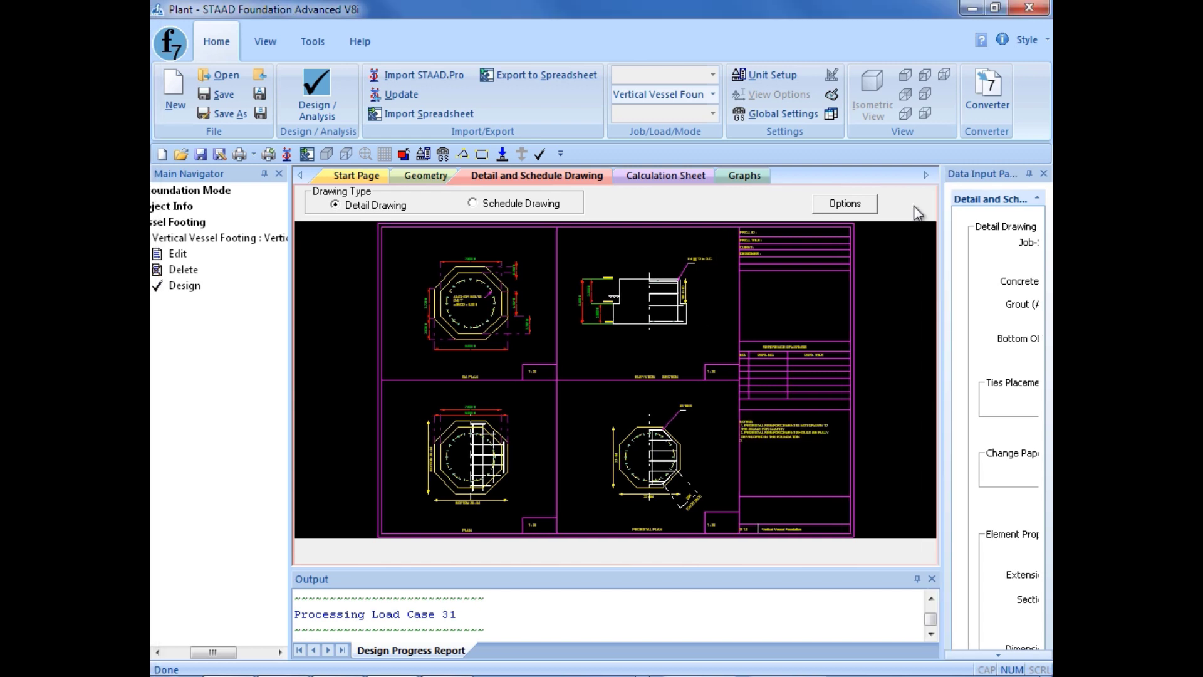